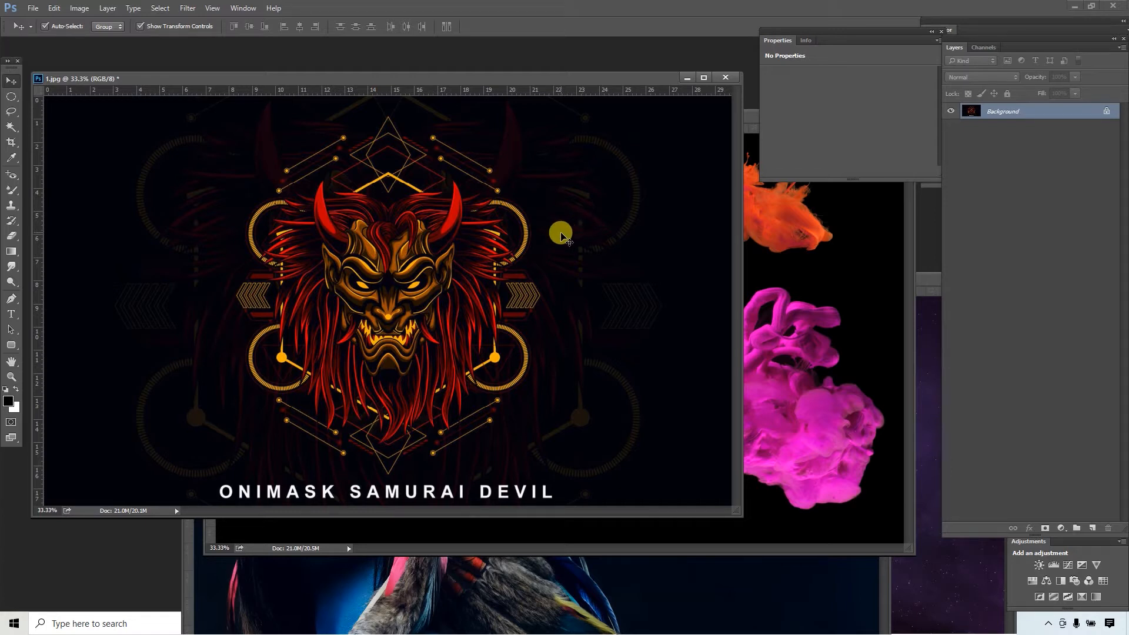
# - Copy the coloured ink clouds image from 2.jpg into 1.jpg as a layer covering the artwork
pyautogui.click(753, 256)
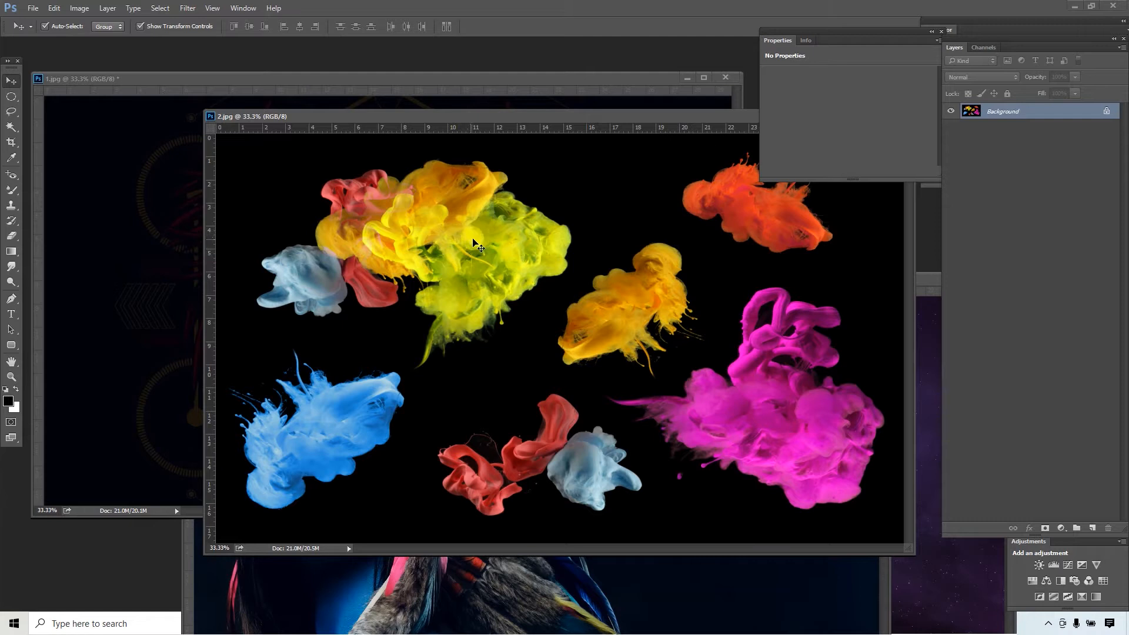
pyautogui.moveTo(475, 240); pyautogui.dragTo(152, 228)
pyautogui.moveTo(260, 237); pyautogui.dragTo(259, 236)
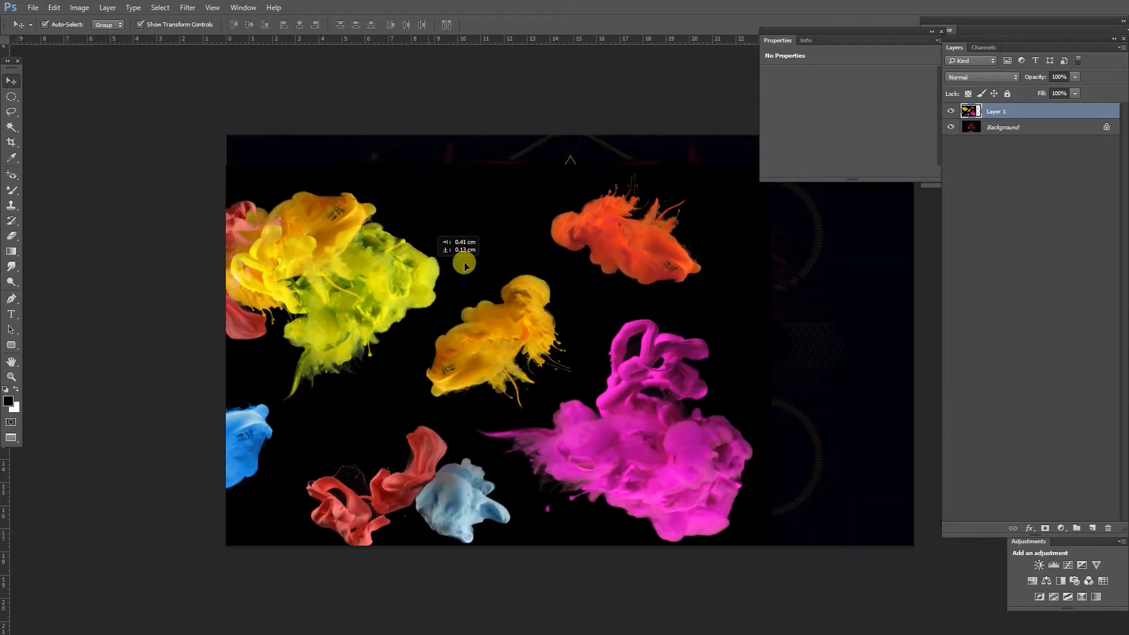
pyautogui.moveTo(464, 266); pyautogui.dragTo(501, 226)
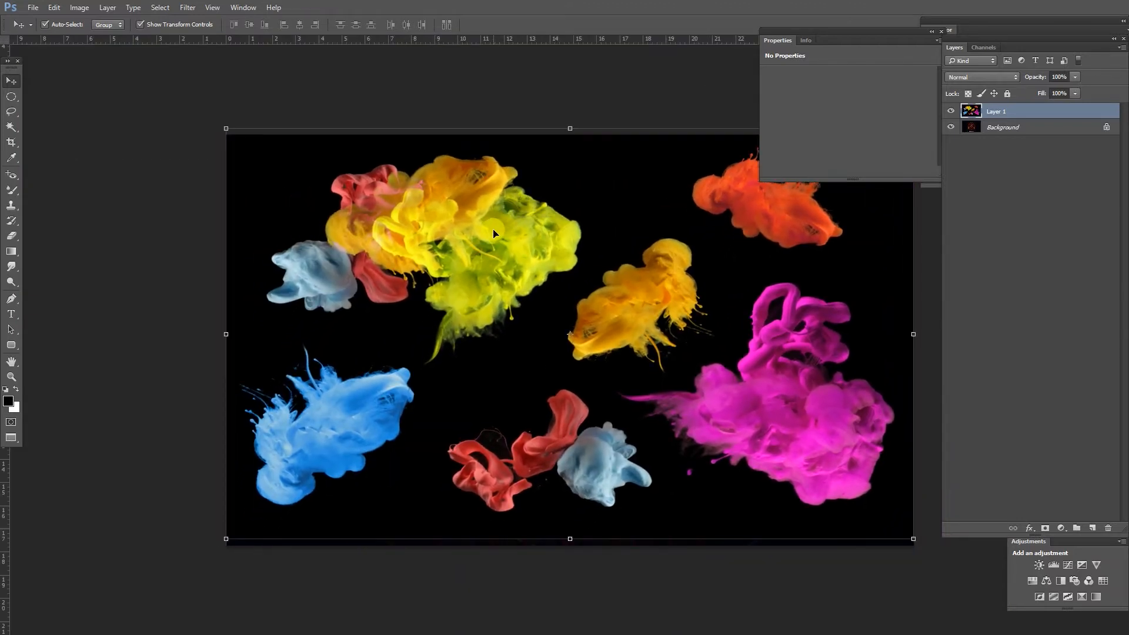
pyautogui.press('f')
pyautogui.press('f')
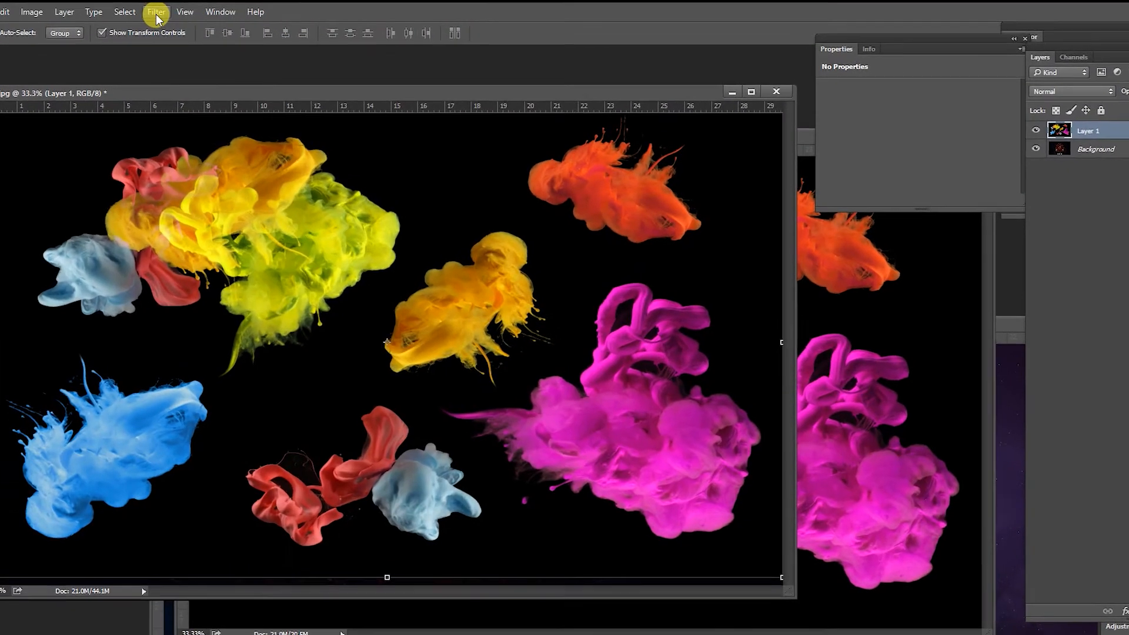
# - Apply a Motion Blur to the ink clouds layer with a 40° angle and a 2000-pixel distance
pyautogui.click(180, 13)
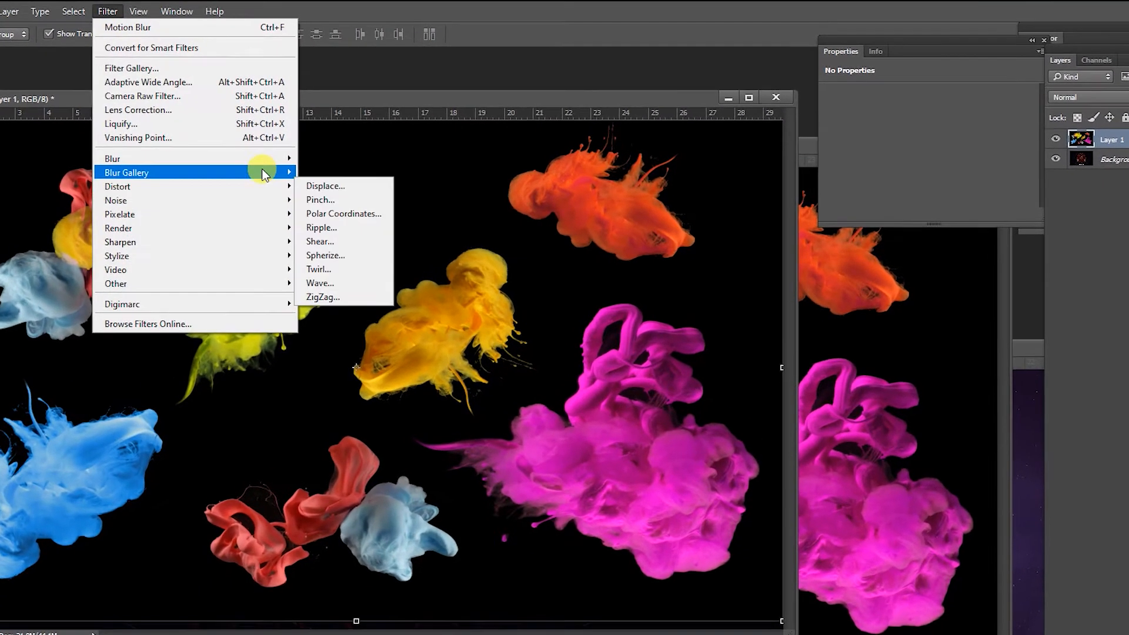
pyautogui.moveTo(266, 158)
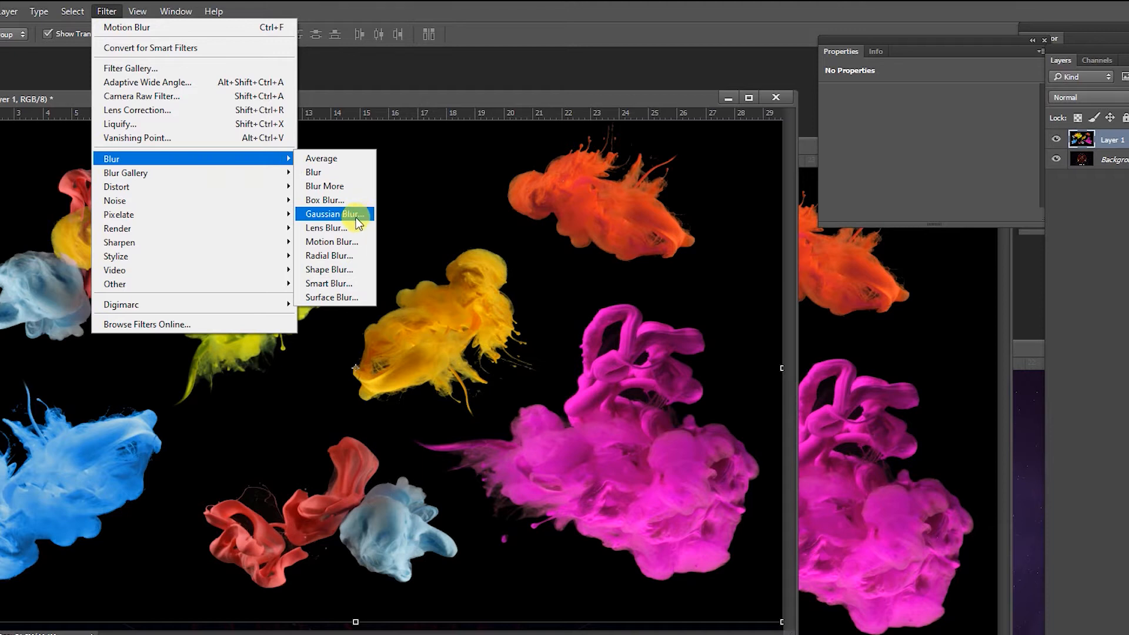
pyautogui.click(348, 242)
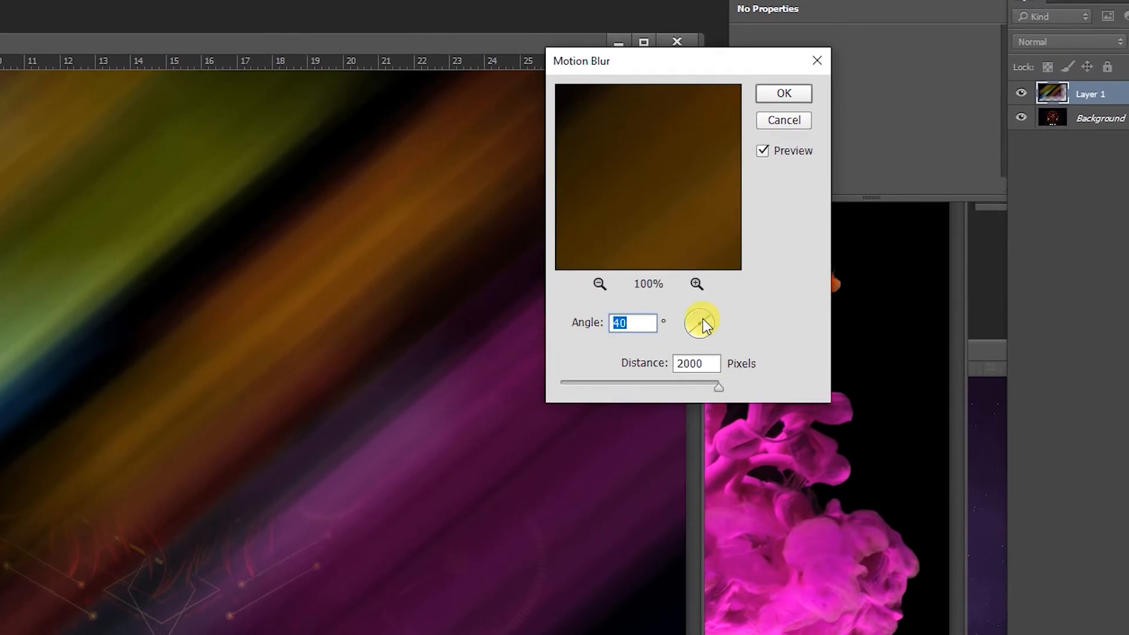
pyautogui.moveTo(709, 318); pyautogui.dragTo(672, 326)
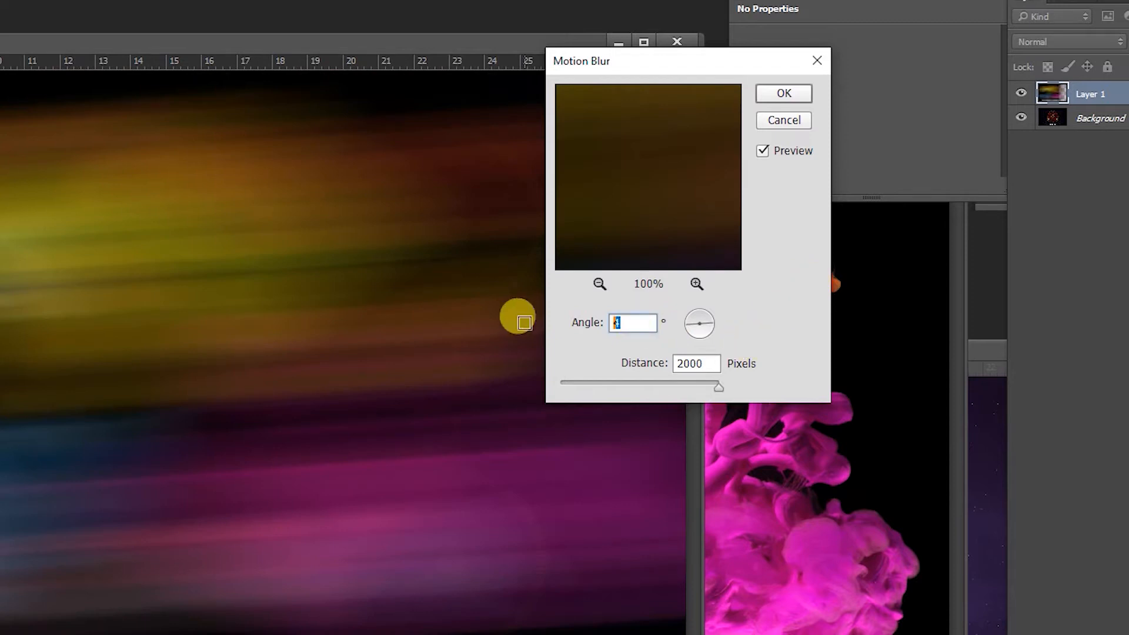
pyautogui.write('40')
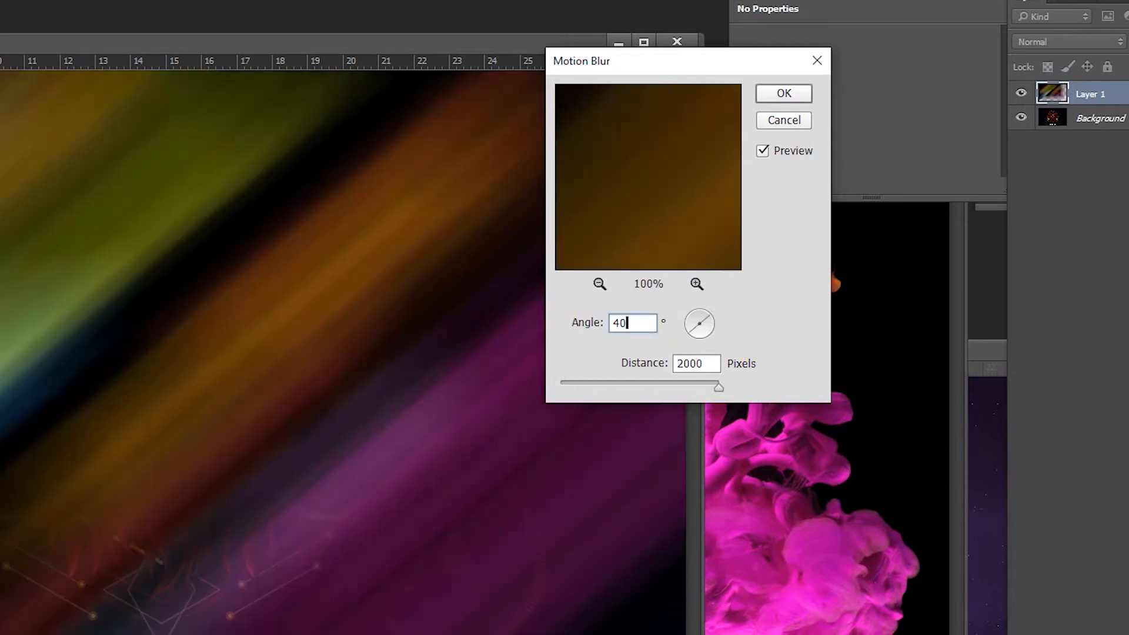
pyautogui.press('Return')
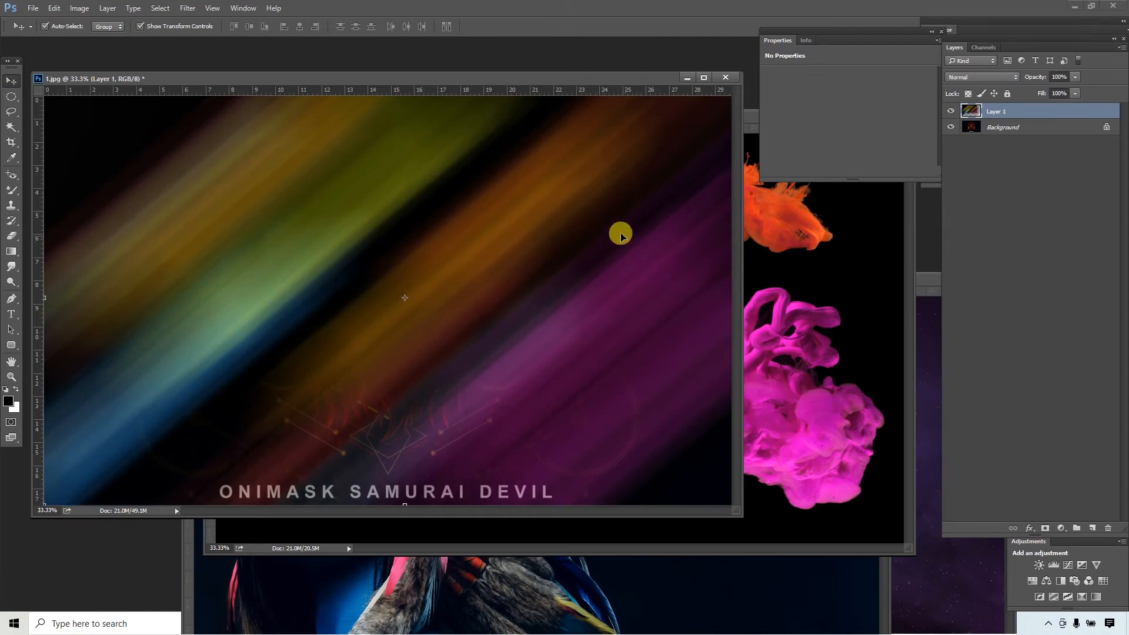
# - Apply Motion Blur a second time at 40° and 2000 pixels, and set the blurred layer's blend mode to Screen
pyautogui.click(187, 8)
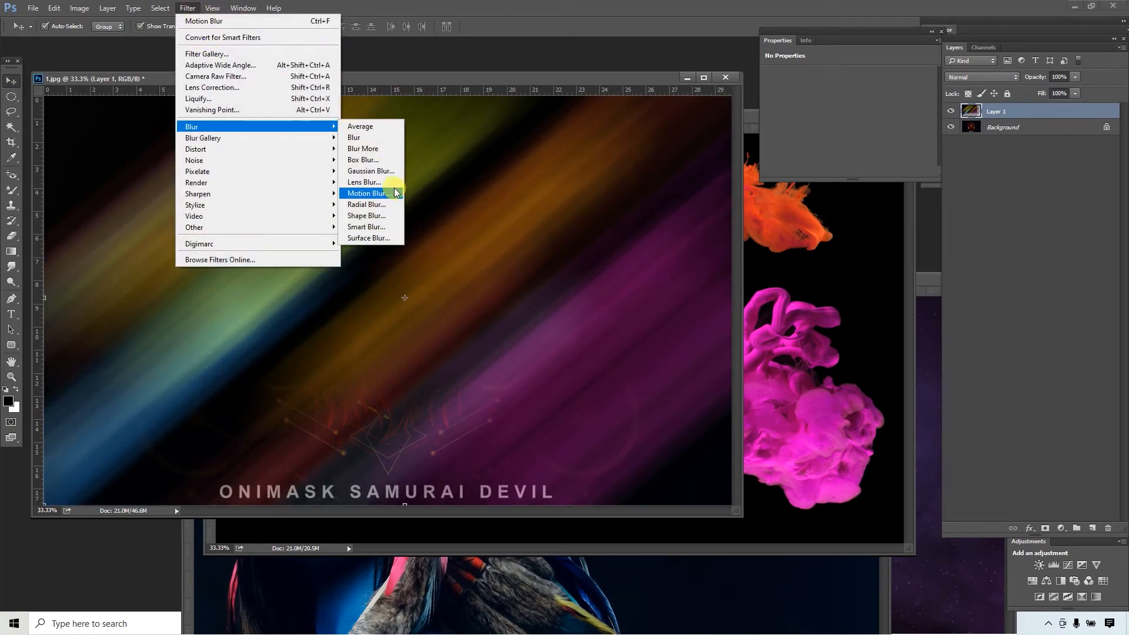
pyautogui.click(385, 193)
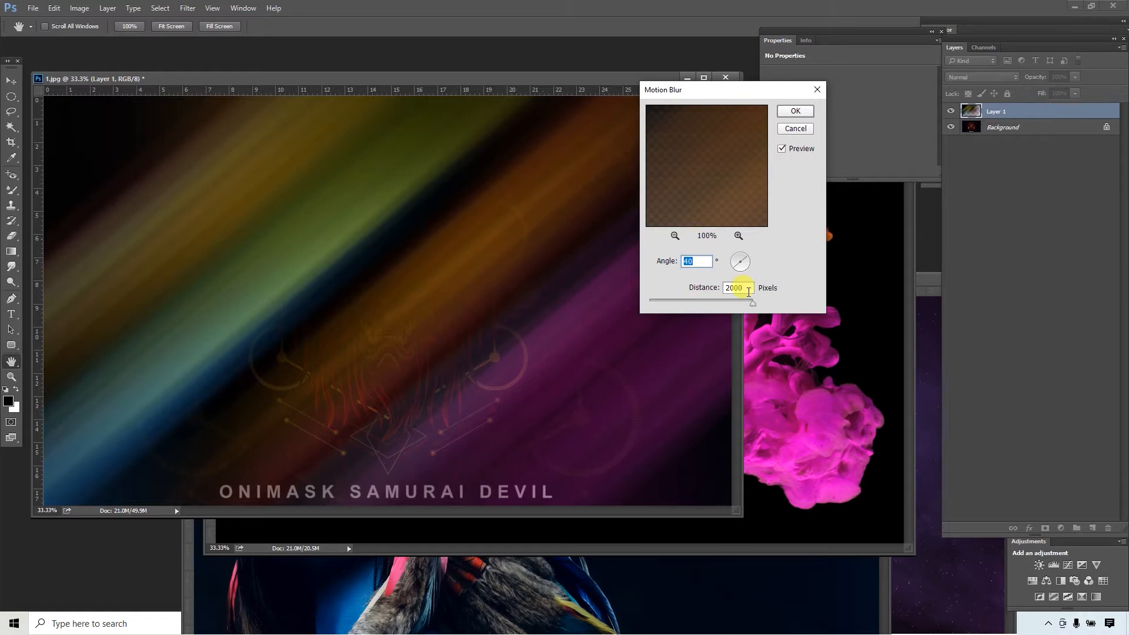
pyautogui.moveTo(752, 302); pyautogui.dragTo(821, 158)
pyautogui.click(794, 113)
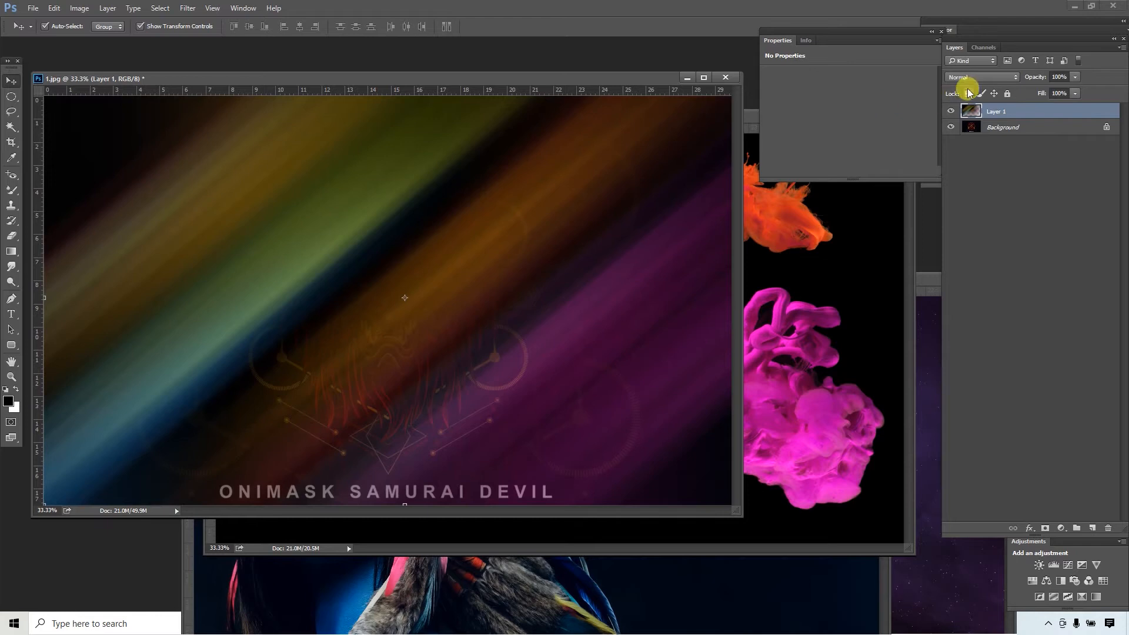
pyautogui.click(983, 77)
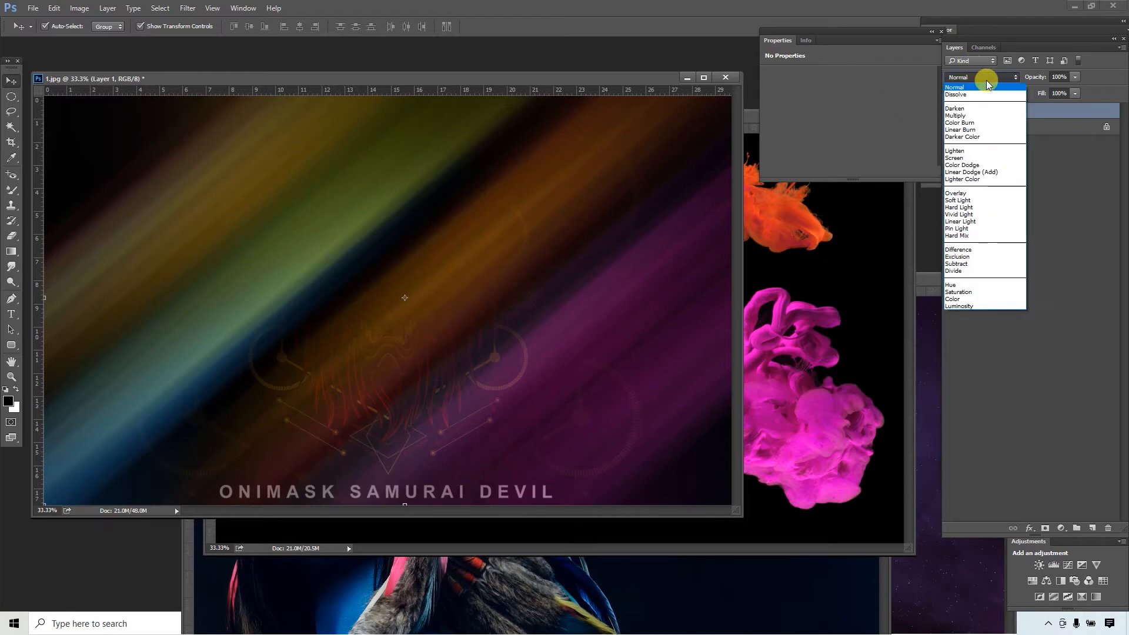
pyautogui.click(964, 158)
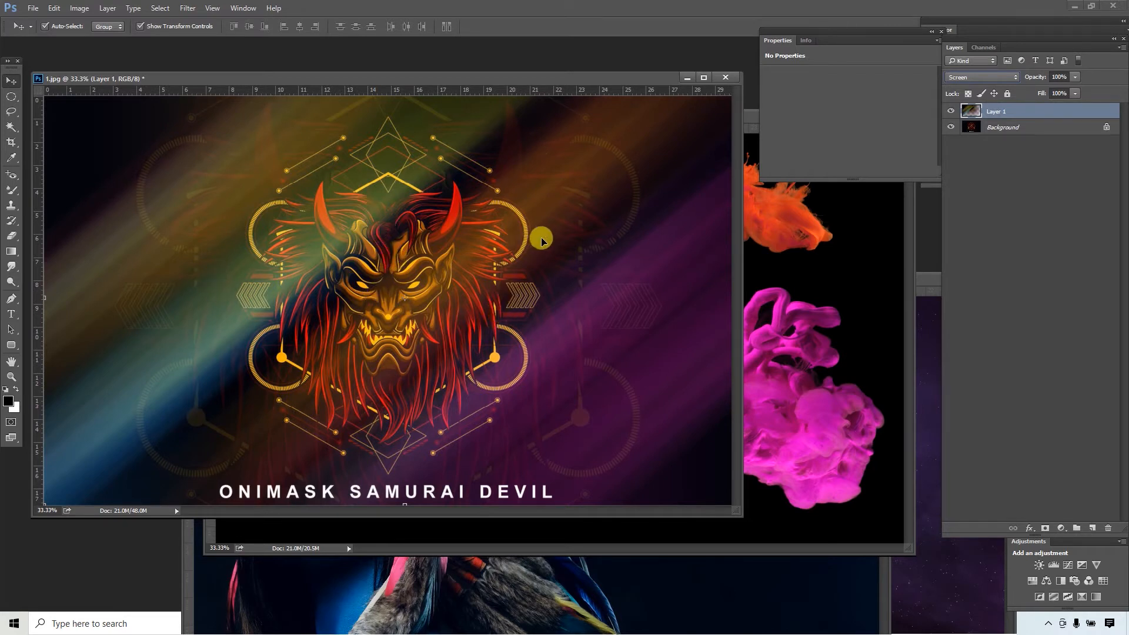
# - Move the 1.jpg window aside and minimise the 2.jpg window
pyautogui.moveTo(631, 80); pyautogui.dragTo(336, 111)
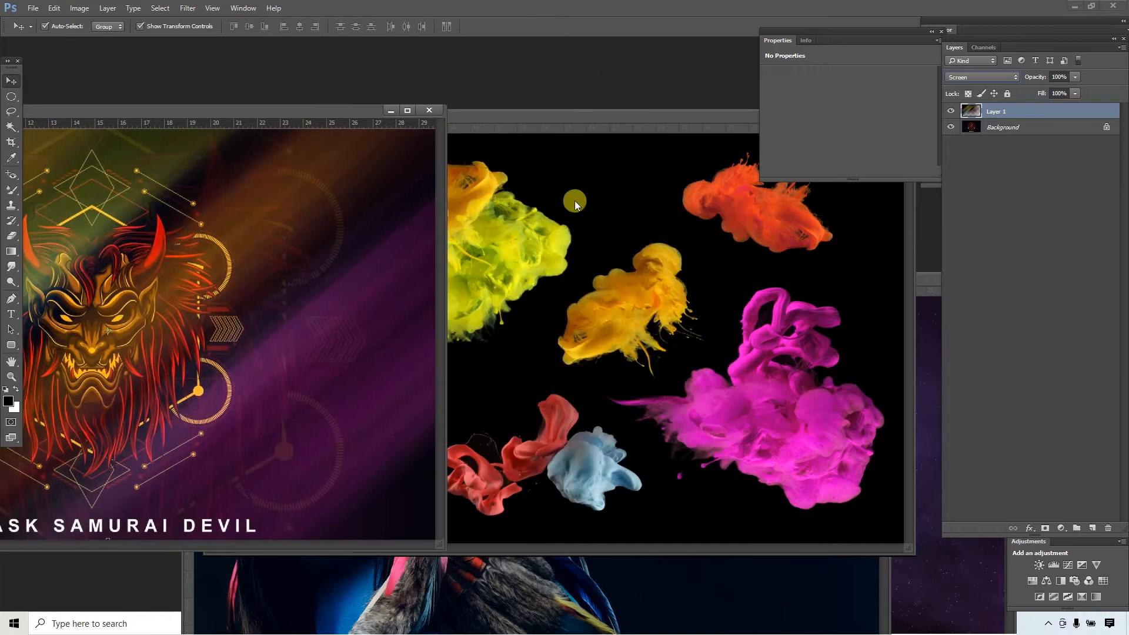
pyautogui.click(630, 219)
pyautogui.moveTo(645, 116); pyautogui.dragTo(359, 148)
pyautogui.click(603, 148)
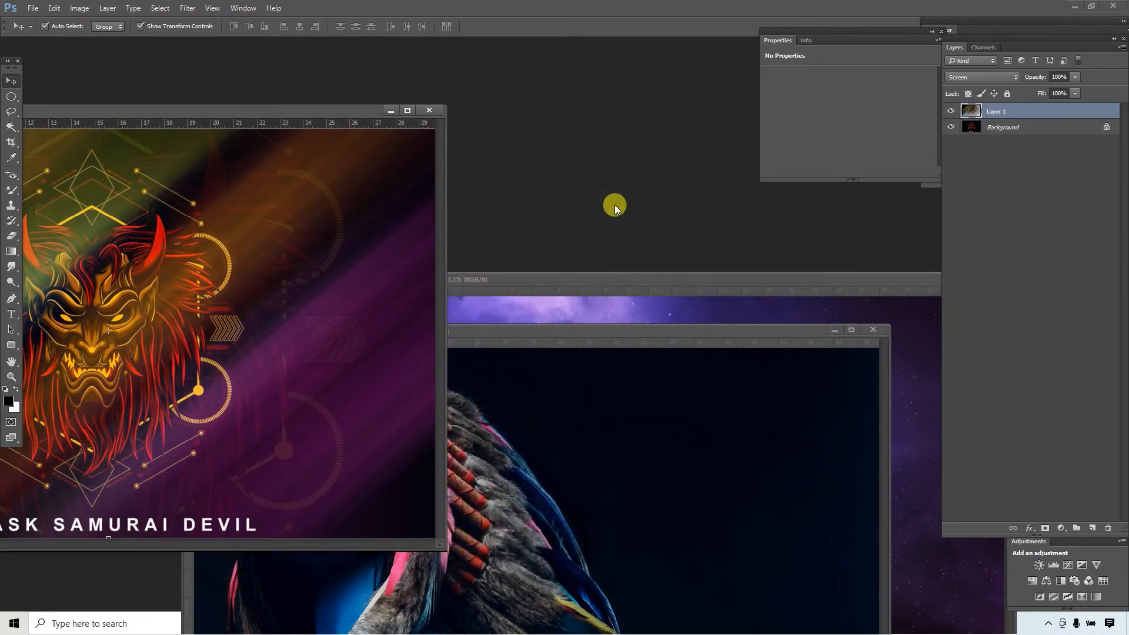
# - Bring the feather headdress portrait and 3.jpg forward, arranging their windows so both images can be seen
pyautogui.click(558, 335)
pyautogui.moveTo(435, 203); pyautogui.dragTo(418, 122)
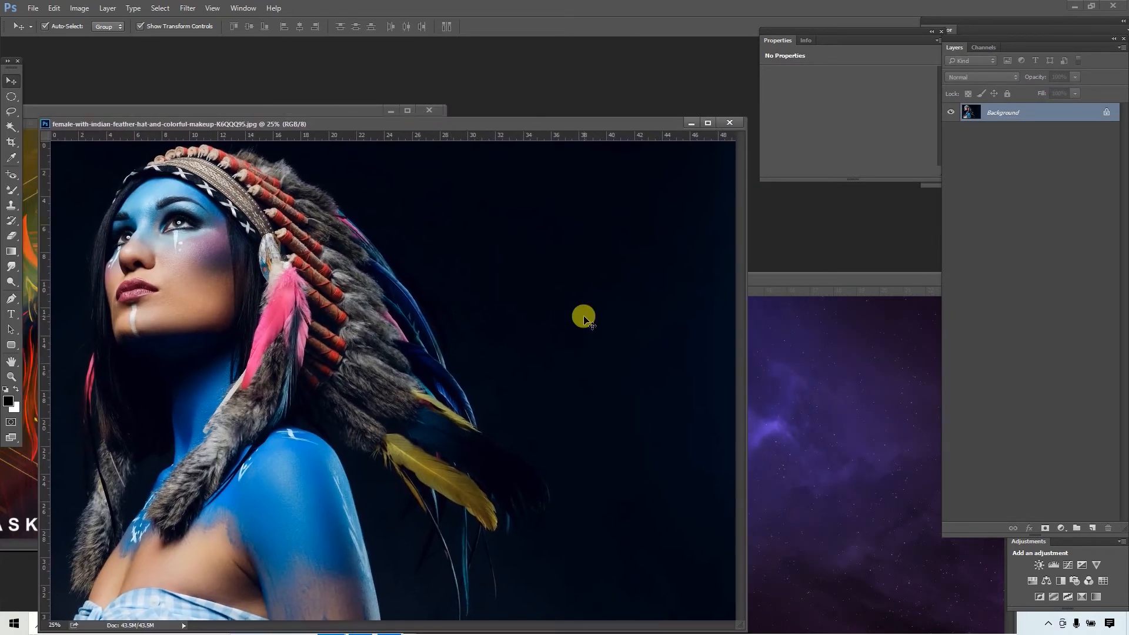
pyautogui.click(788, 380)
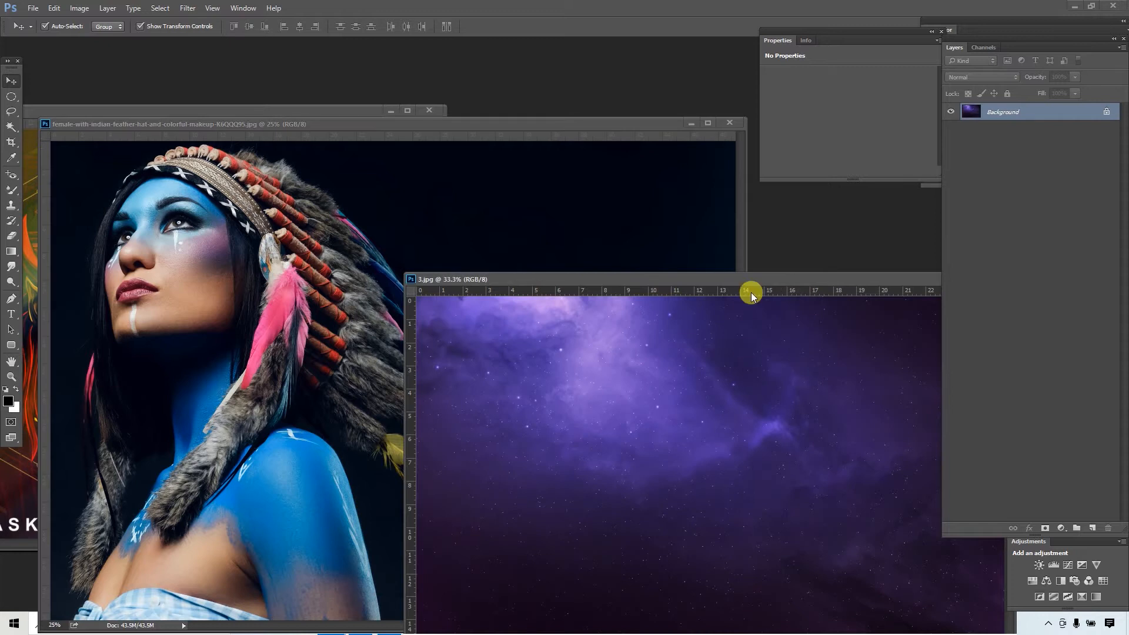
pyautogui.moveTo(752, 276); pyautogui.dragTo(688, 179)
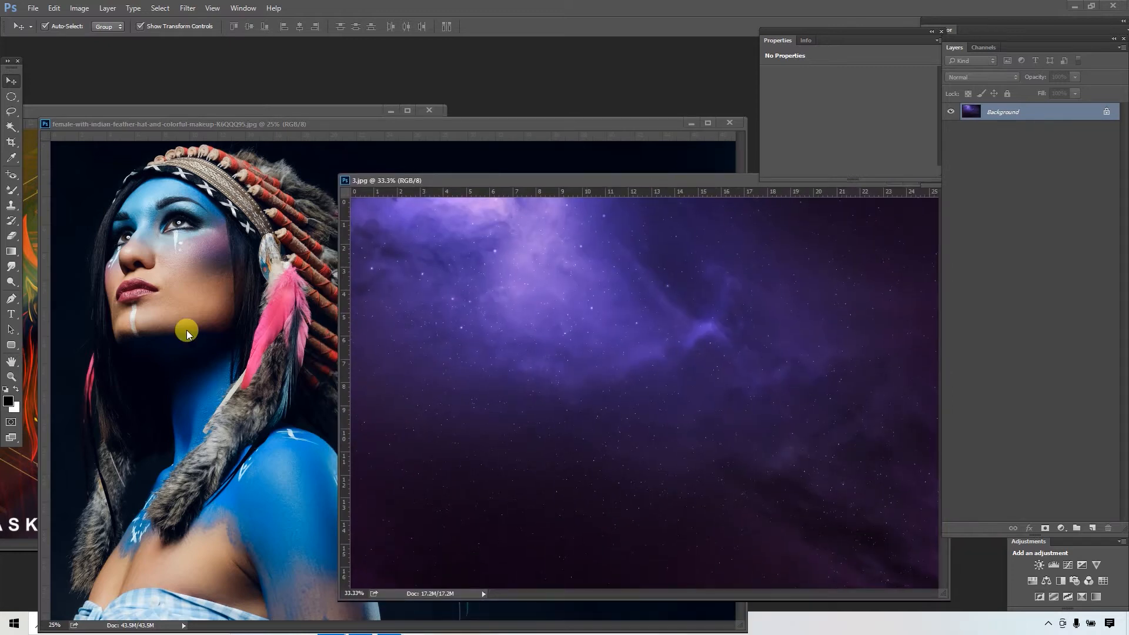
# - Copy the headdress portrait into 3.jpg as a layer and scale it down to just cover the canvas
pyautogui.click(186, 322)
pyautogui.moveTo(227, 285); pyautogui.dragTo(529, 336)
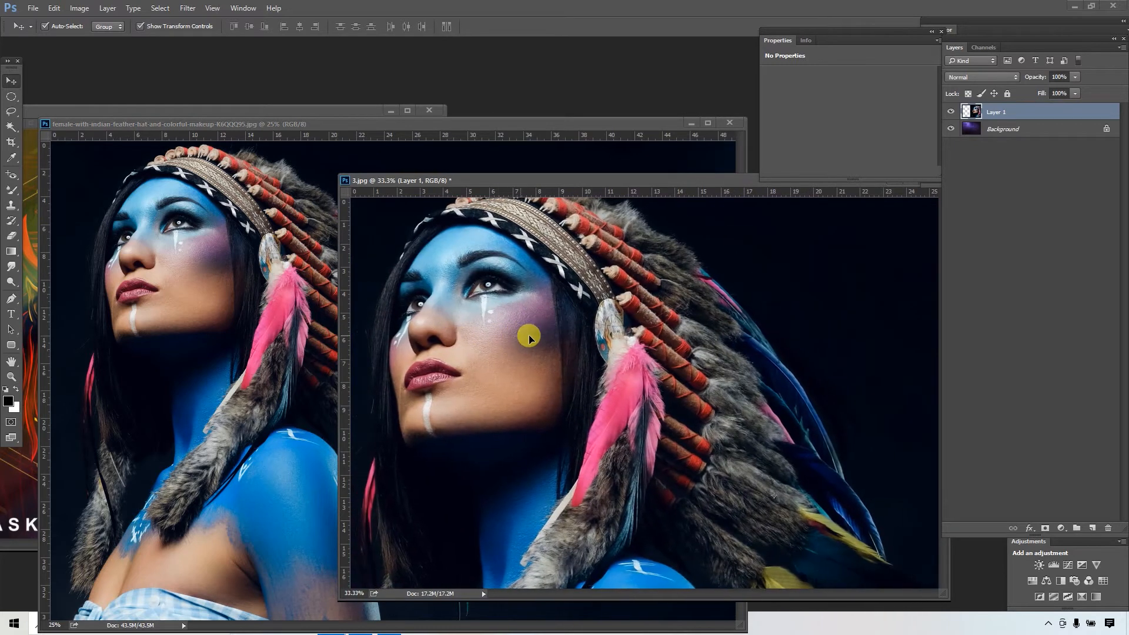
pyautogui.hotkey('ctrl', '-')
pyautogui.hotkey('ctrl', '-')
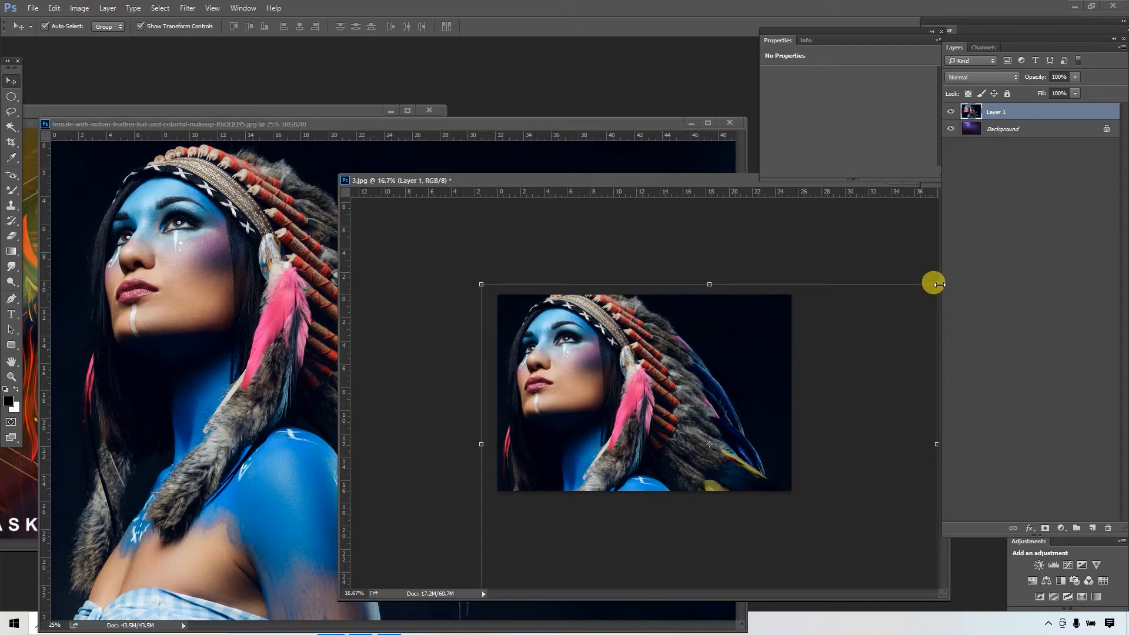
pyautogui.moveTo(935, 284); pyautogui.dragTo(778, 383)
pyautogui.moveTo(724, 442); pyautogui.dragTo(735, 352)
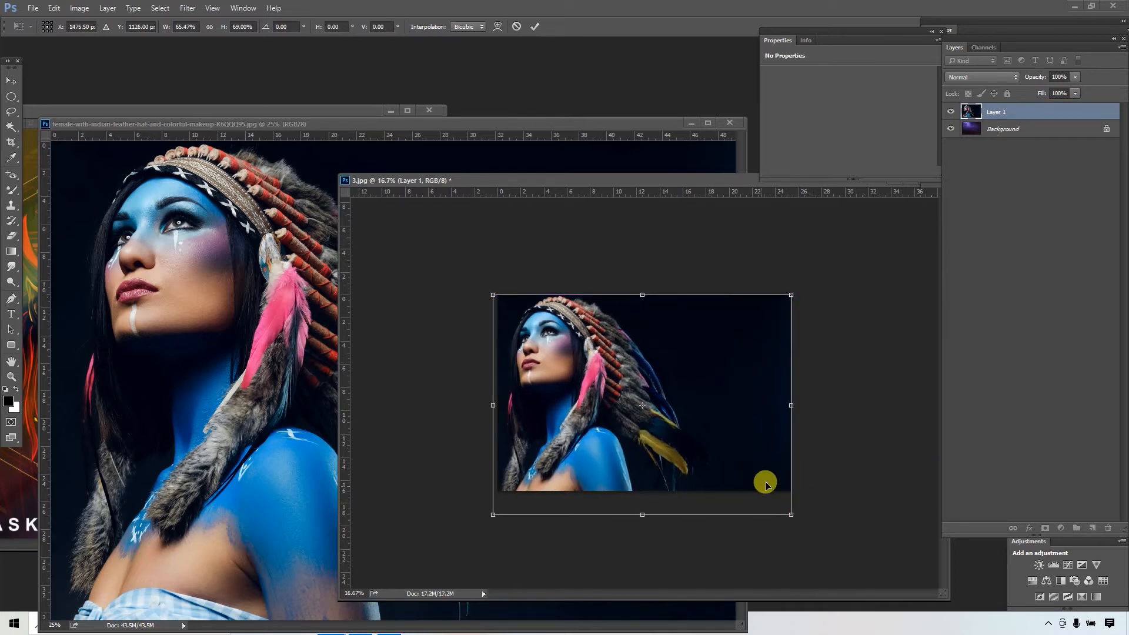
pyautogui.moveTo(792, 417); pyautogui.dragTo(815, 421)
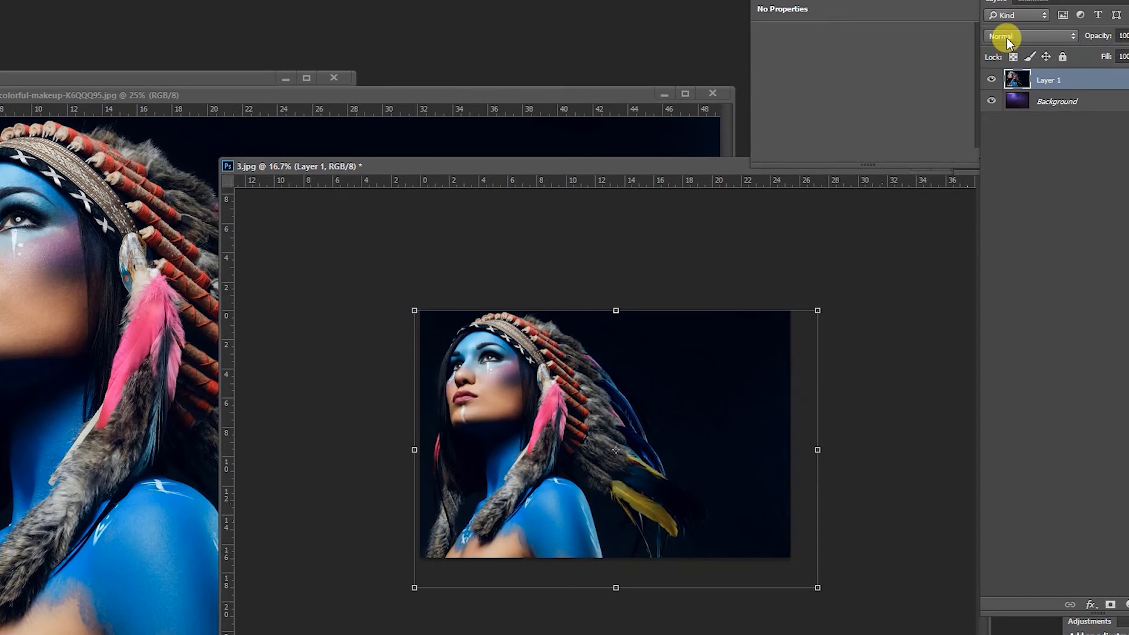
# - Try the Lighten blend mode on the portrait layer in 3.jpg, and set it to Screen instead
pyautogui.click(1007, 38)
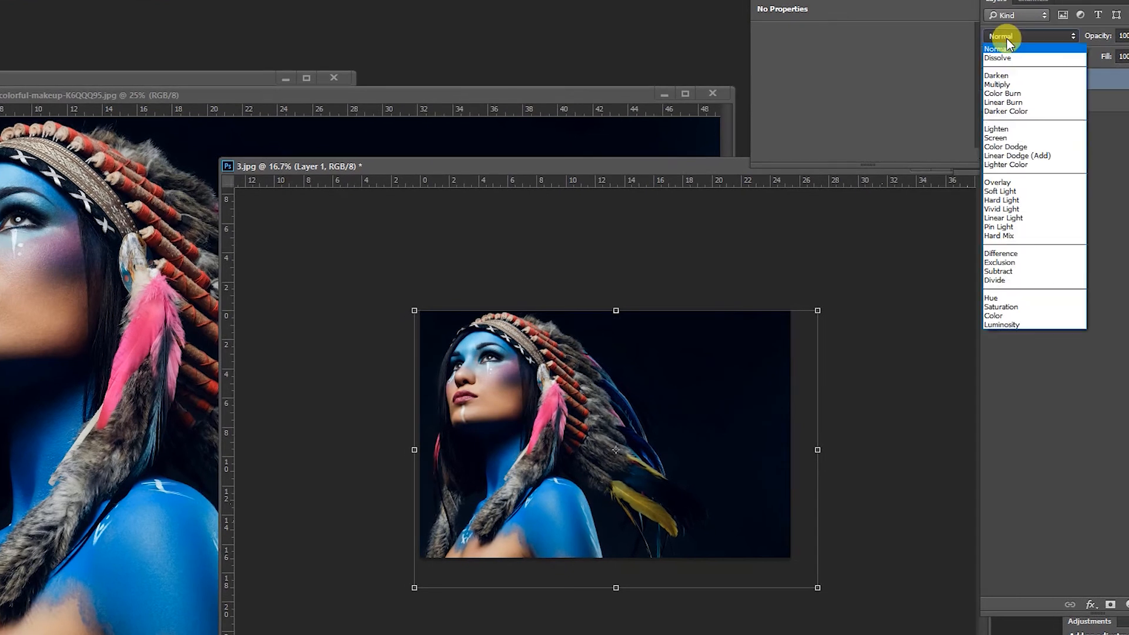
pyautogui.click(995, 129)
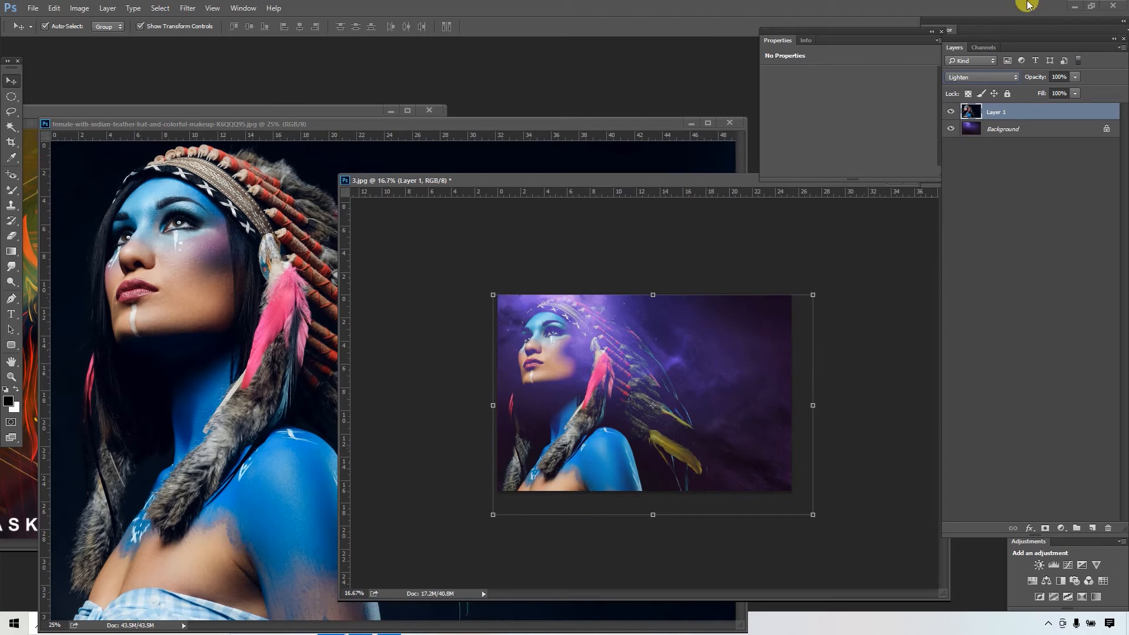
pyautogui.click(979, 77)
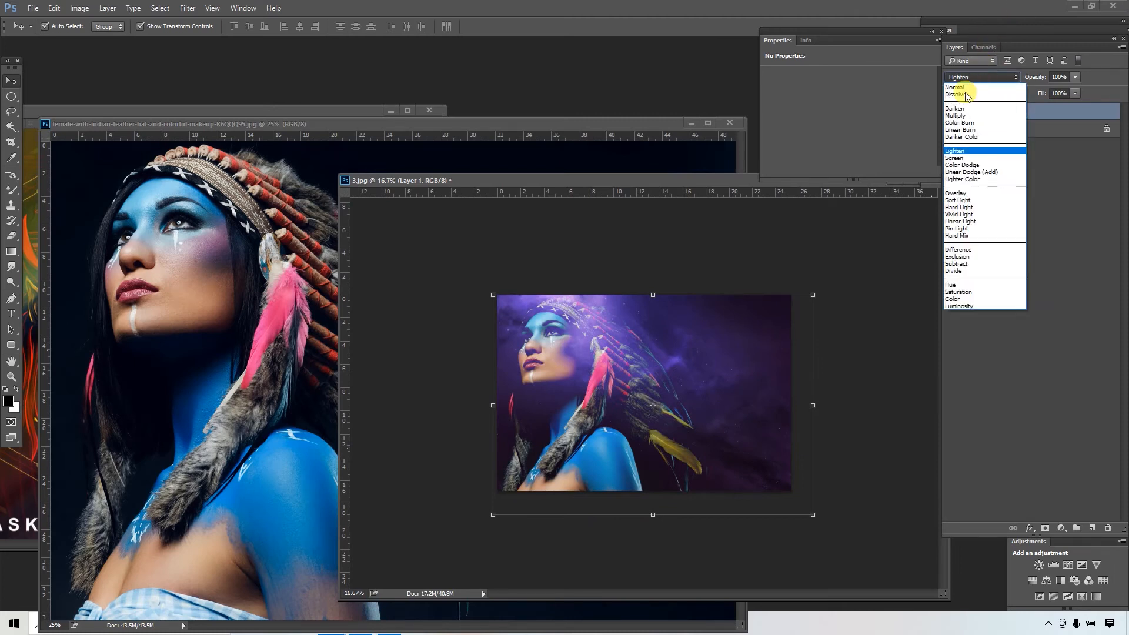
pyautogui.click(973, 158)
pyautogui.click(670, 250)
# - Minimise the portrait window, copy the blurred streaks layer from 1.jpg into 3.jpg and position it over the whole canvas
pyautogui.click(419, 154)
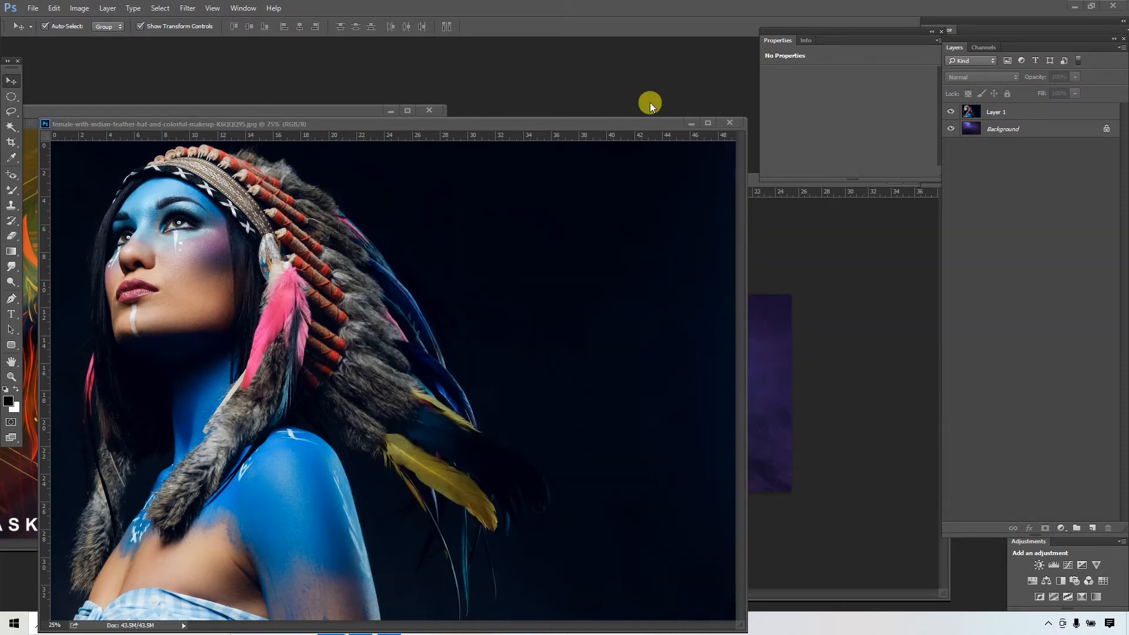
pyautogui.click(691, 123)
pyautogui.click(277, 234)
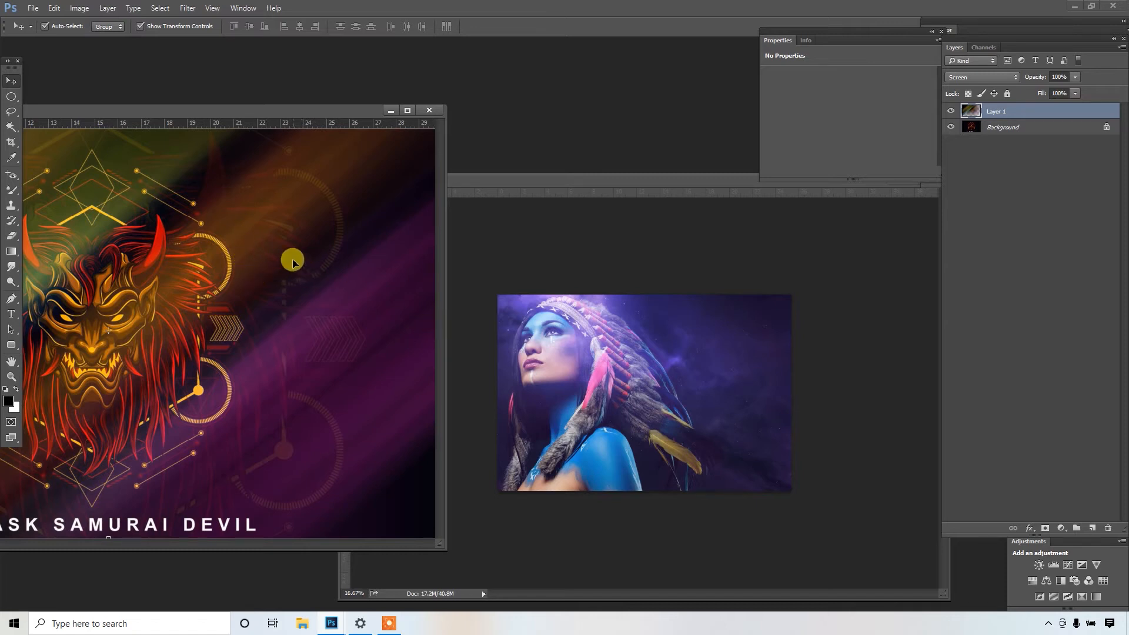
pyautogui.moveTo(265, 258); pyautogui.dragTo(686, 361)
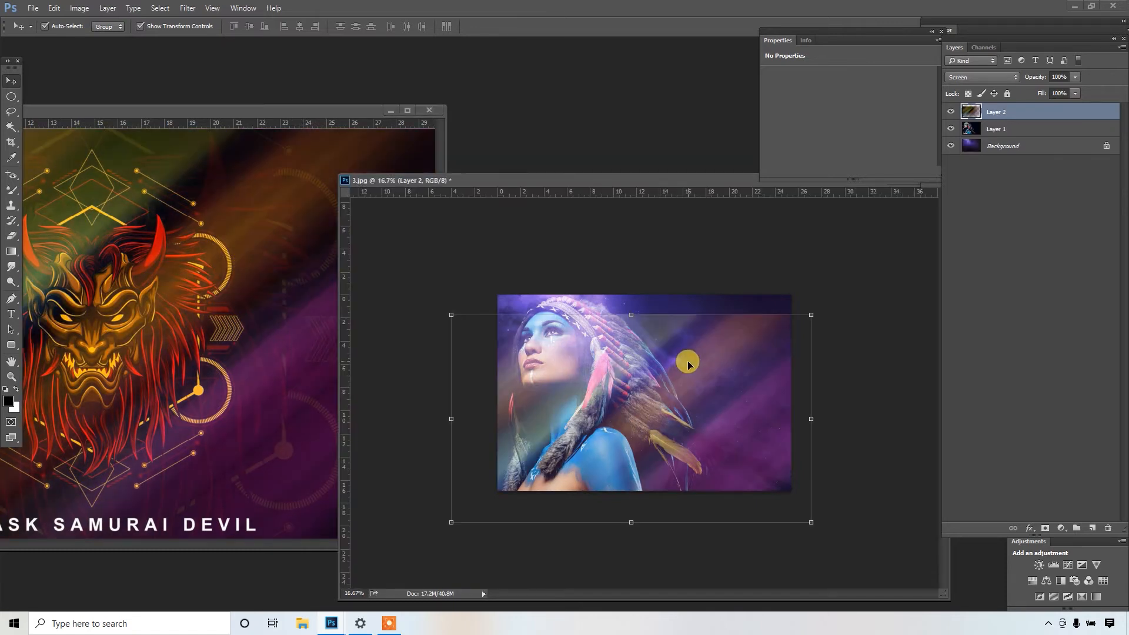
pyautogui.moveTo(674, 403); pyautogui.dragTo(676, 383)
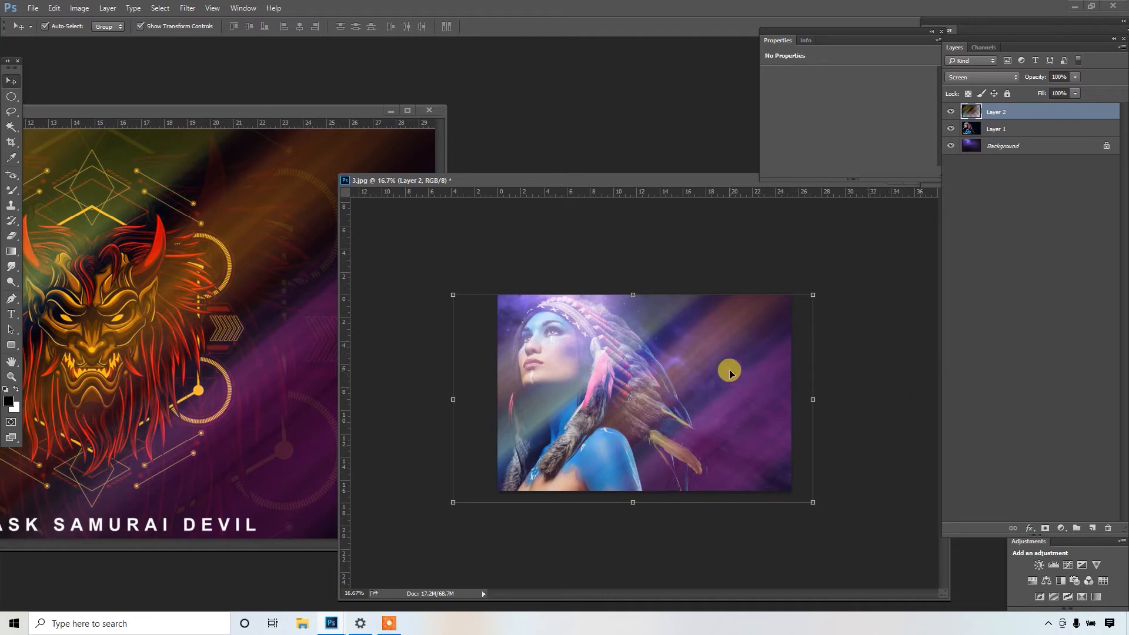
pyautogui.click(870, 290)
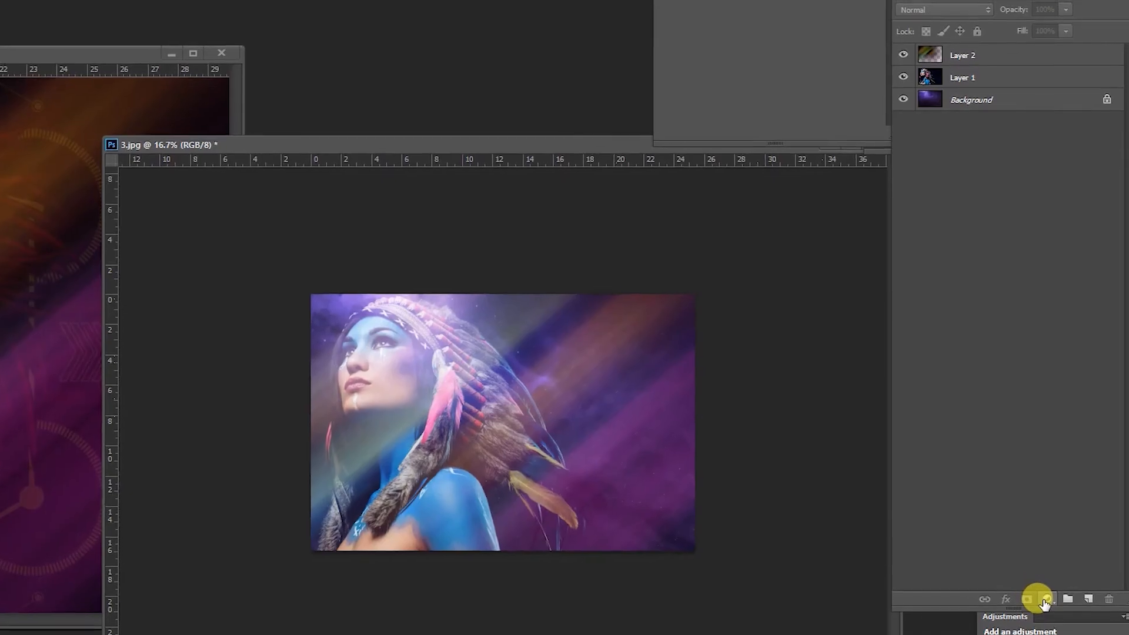
# - Add a Color Lookup adjustment layer above the streaks layer using the 2Strip.look 3DLUT file
pyautogui.click(1060, 528)
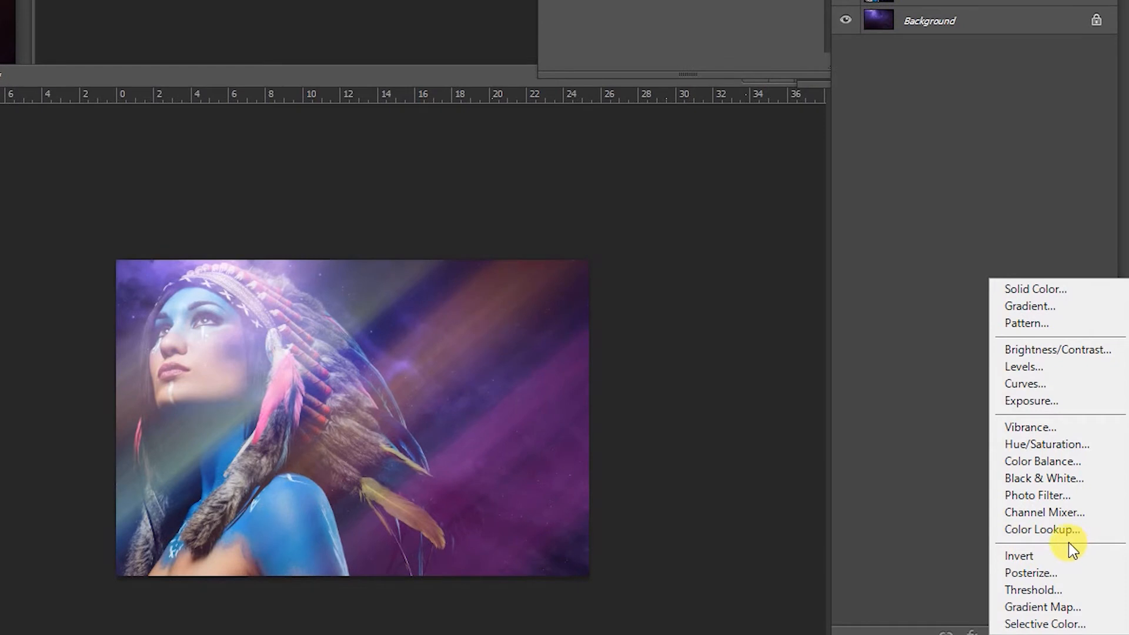
pyautogui.click(1015, 527)
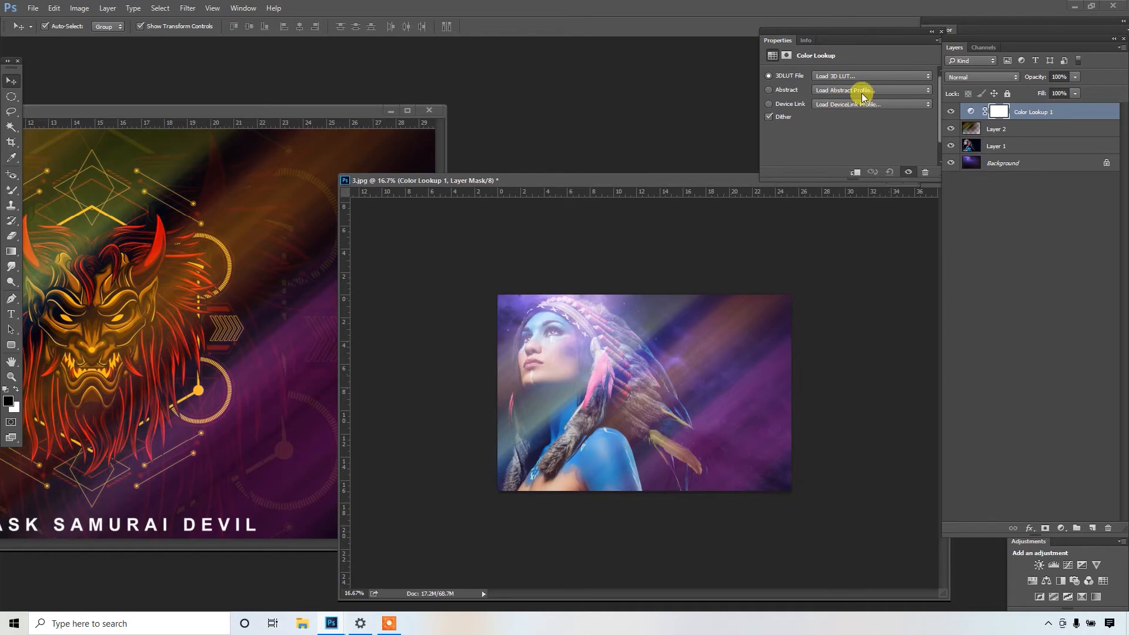
pyautogui.click(838, 79)
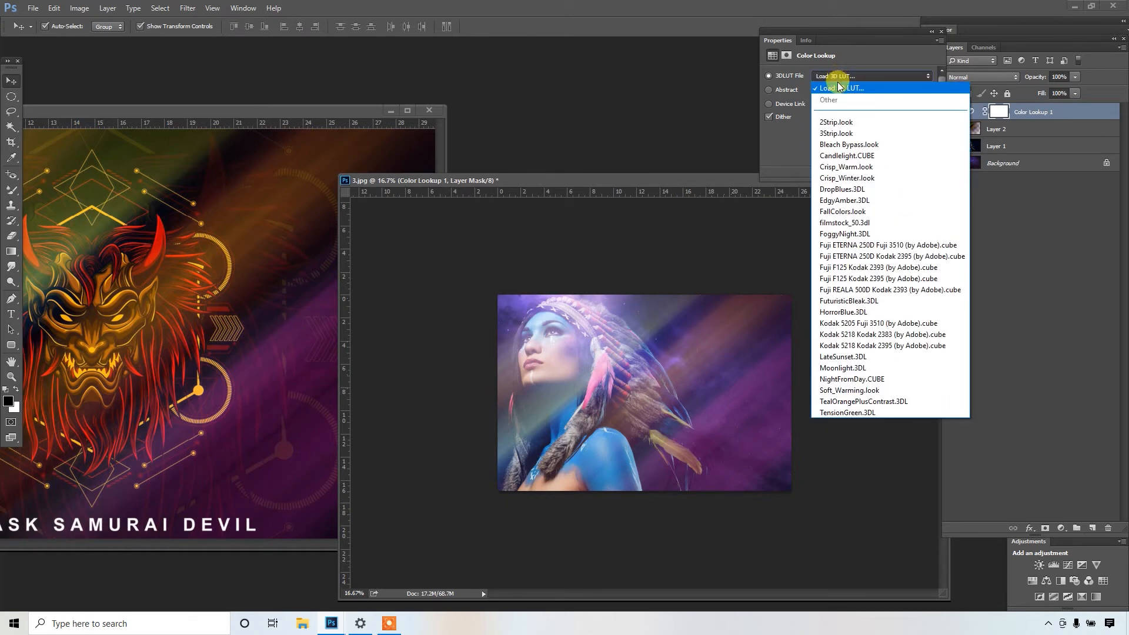
pyautogui.click(848, 123)
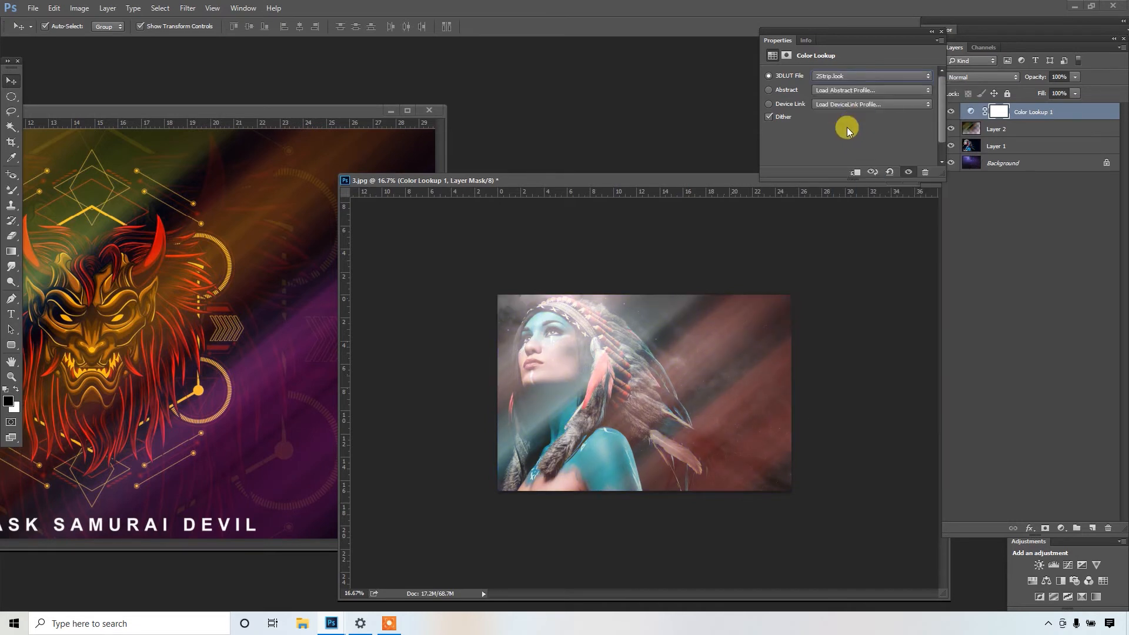
# - Try the Gold-Blue and Green-Red abstract profiles and the 3Strip.look 3DLUT file on the Color Lookup adjustment
pyautogui.click(850, 92)
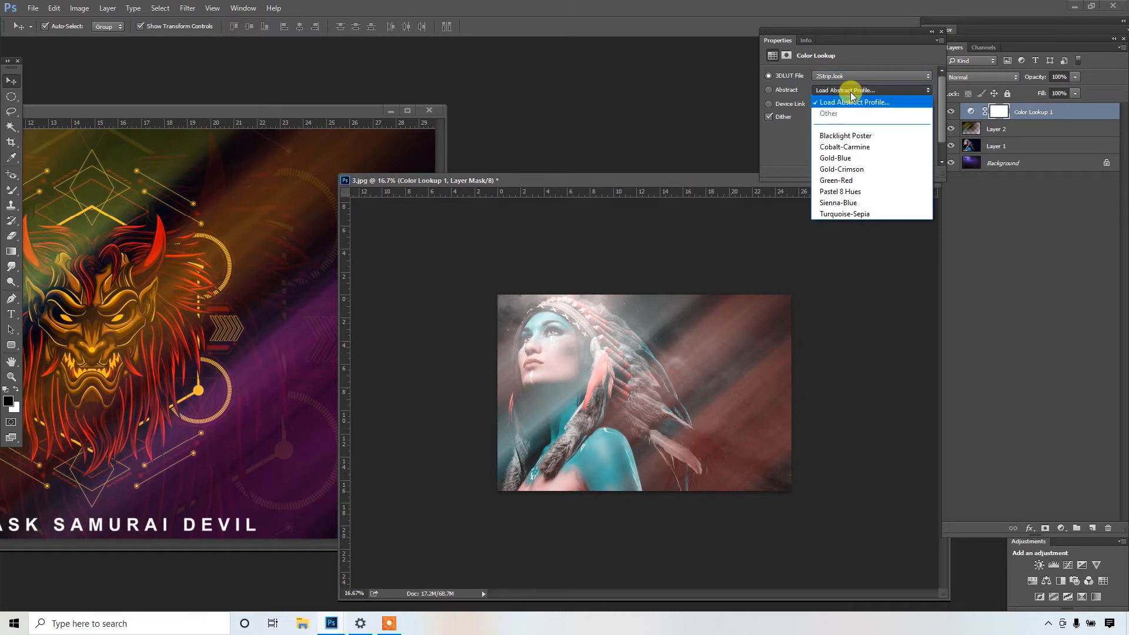
pyautogui.click(854, 161)
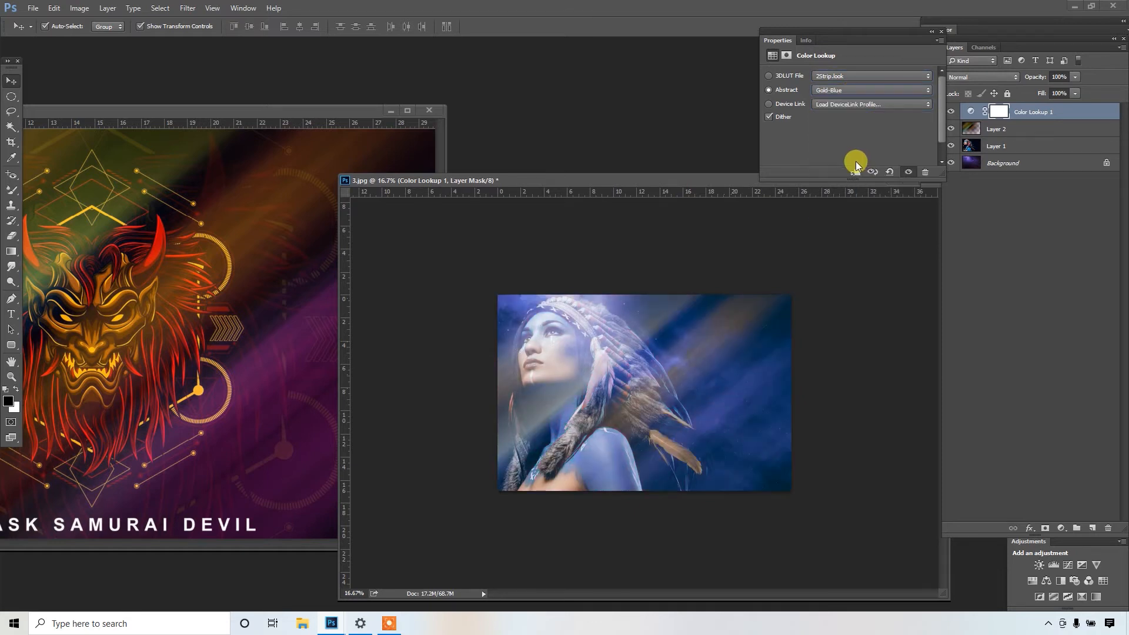
pyautogui.click(847, 93)
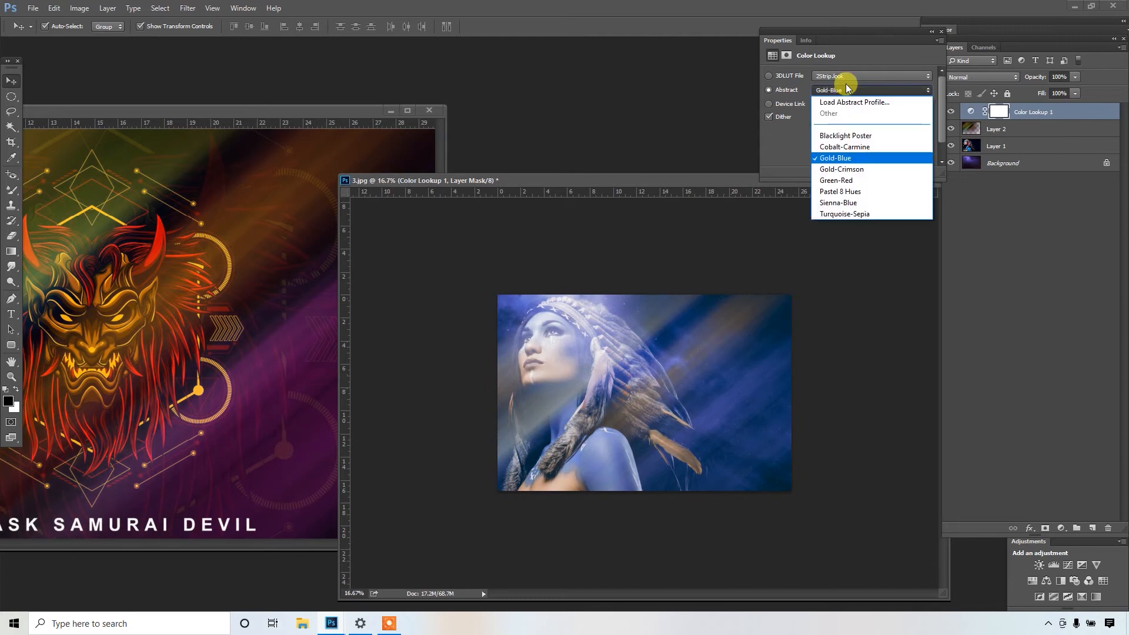
pyautogui.click(853, 181)
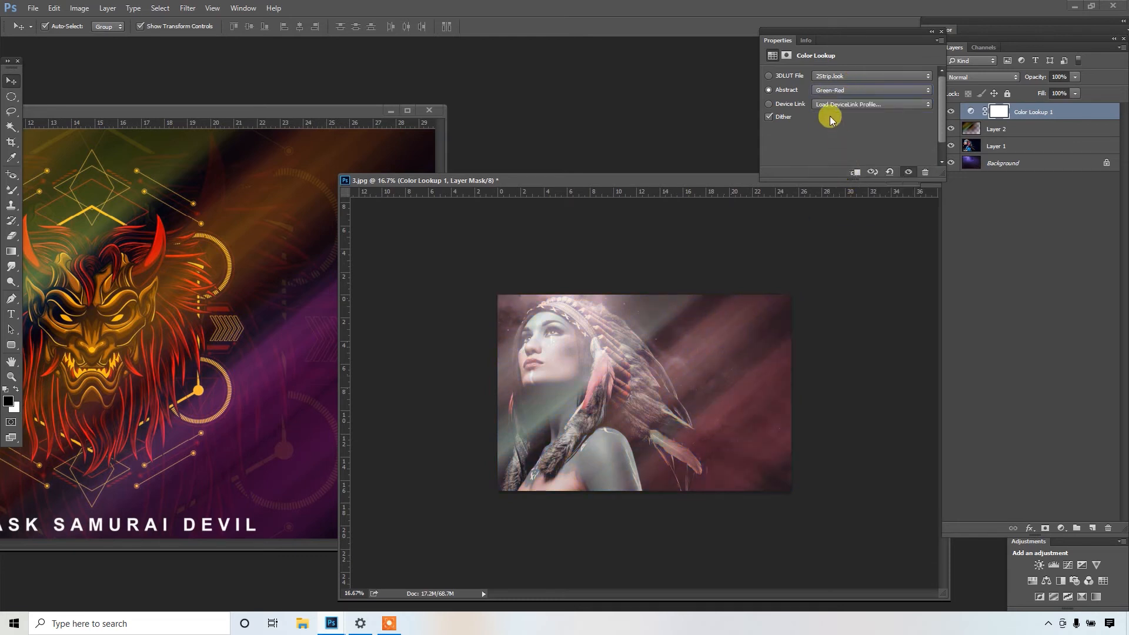
pyautogui.click(866, 77)
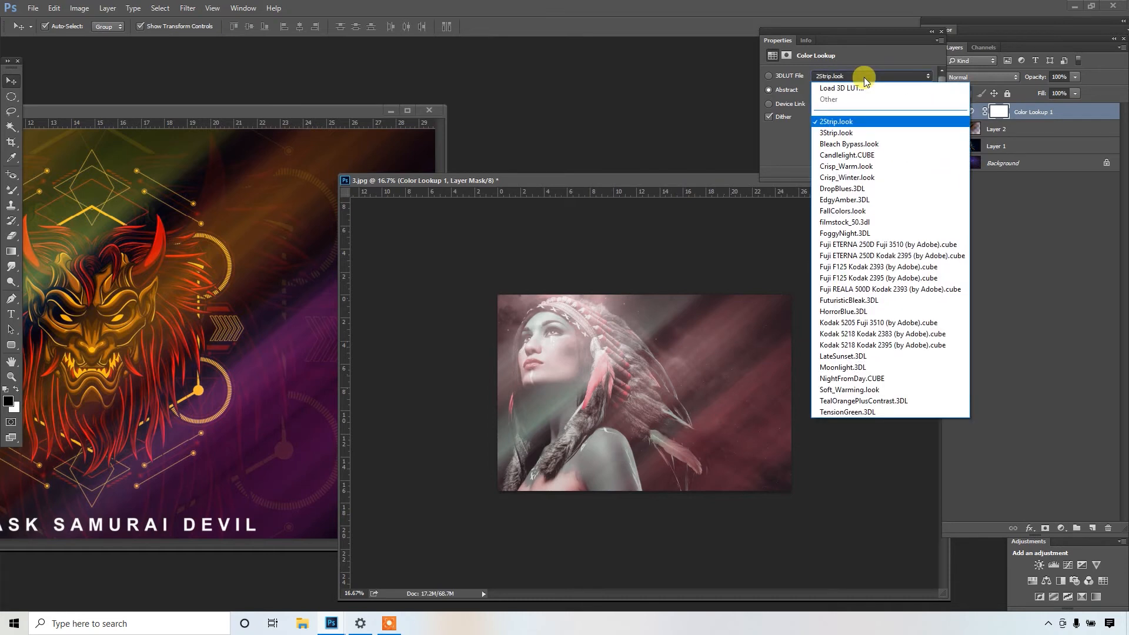
pyautogui.click(847, 135)
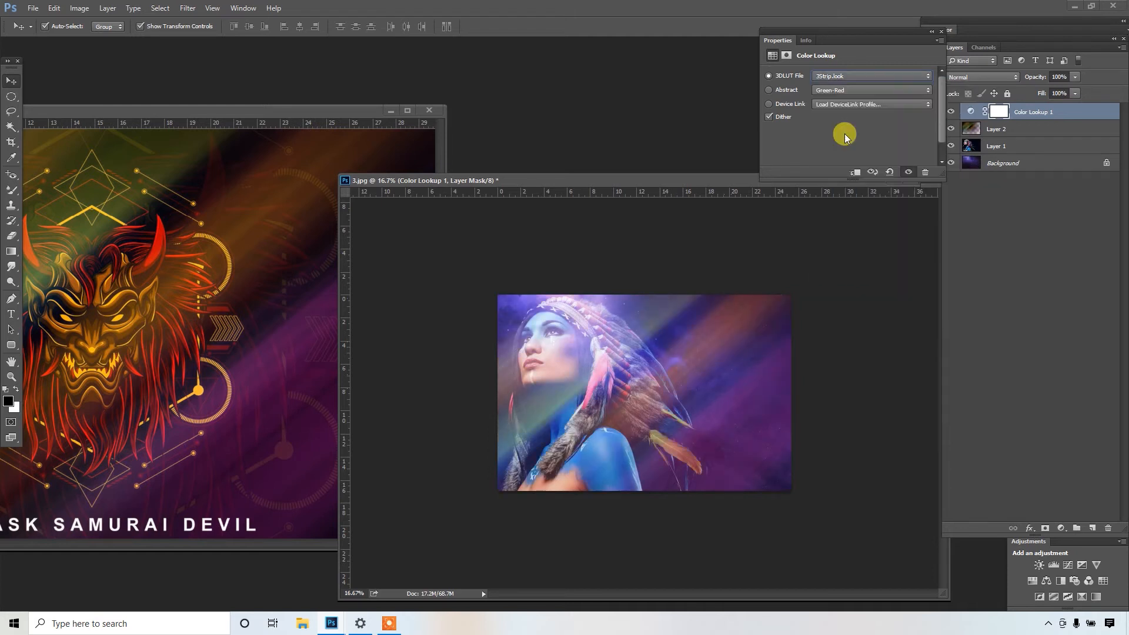
# - Set the Color Lookup to the Gold-Blue abstract profile and clip the adjustment to the streaks layer
pyautogui.click(851, 89)
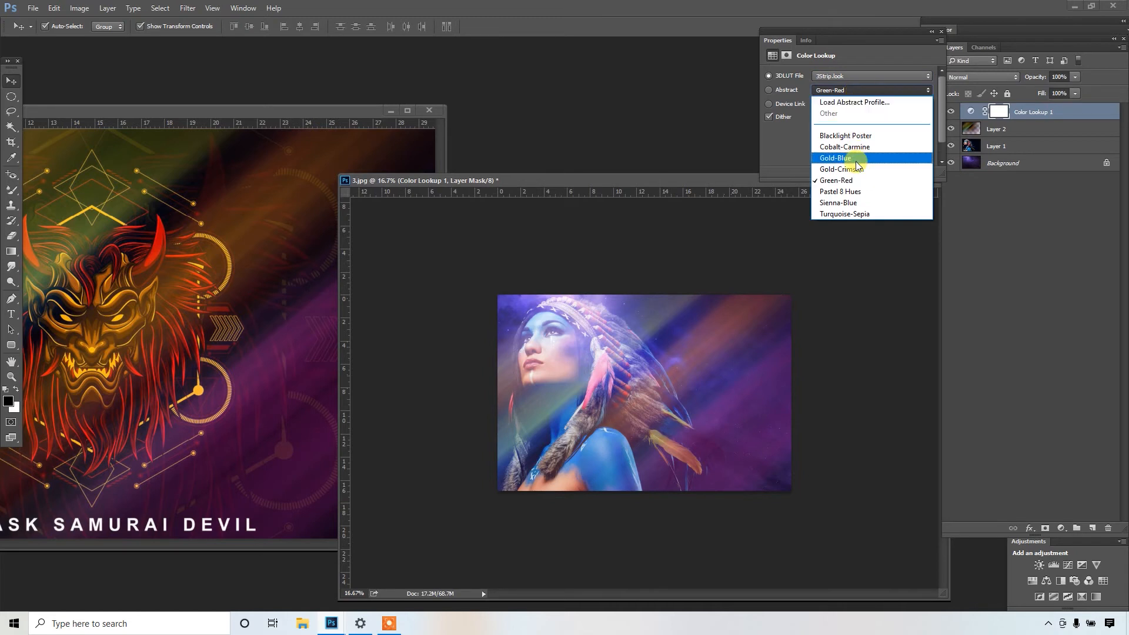
pyautogui.click(856, 161)
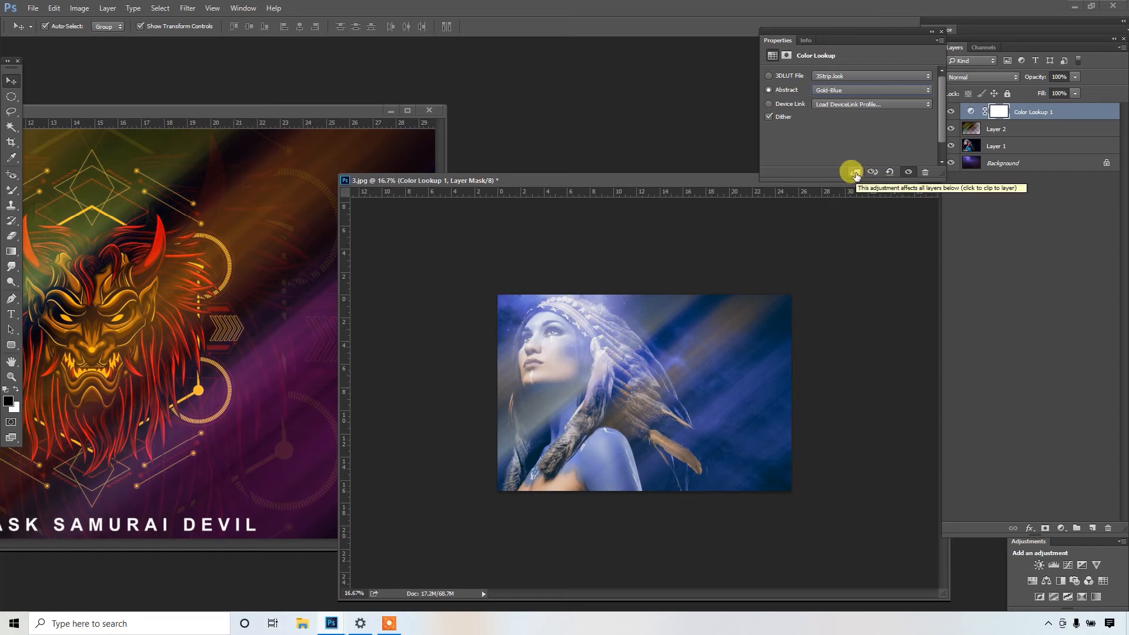
pyautogui.click(855, 173)
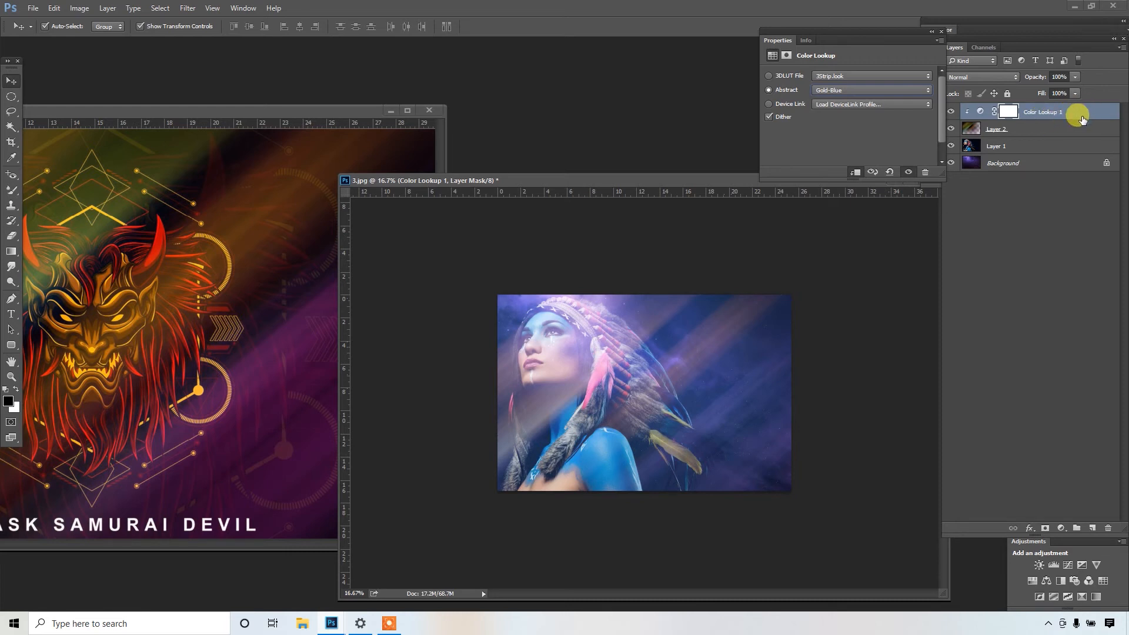
# - Open the layer style of the Color Lookup layer, enable Gradient Overlay and show its settings clear of the image
pyautogui.click(1081, 116)
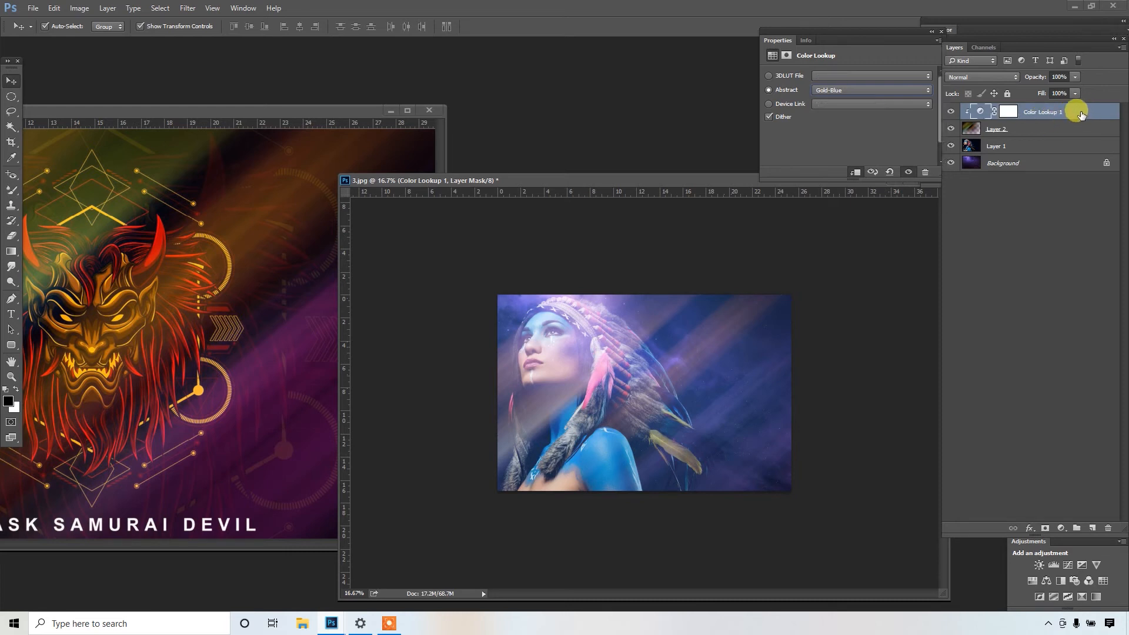
pyautogui.doubleClick(1081, 114)
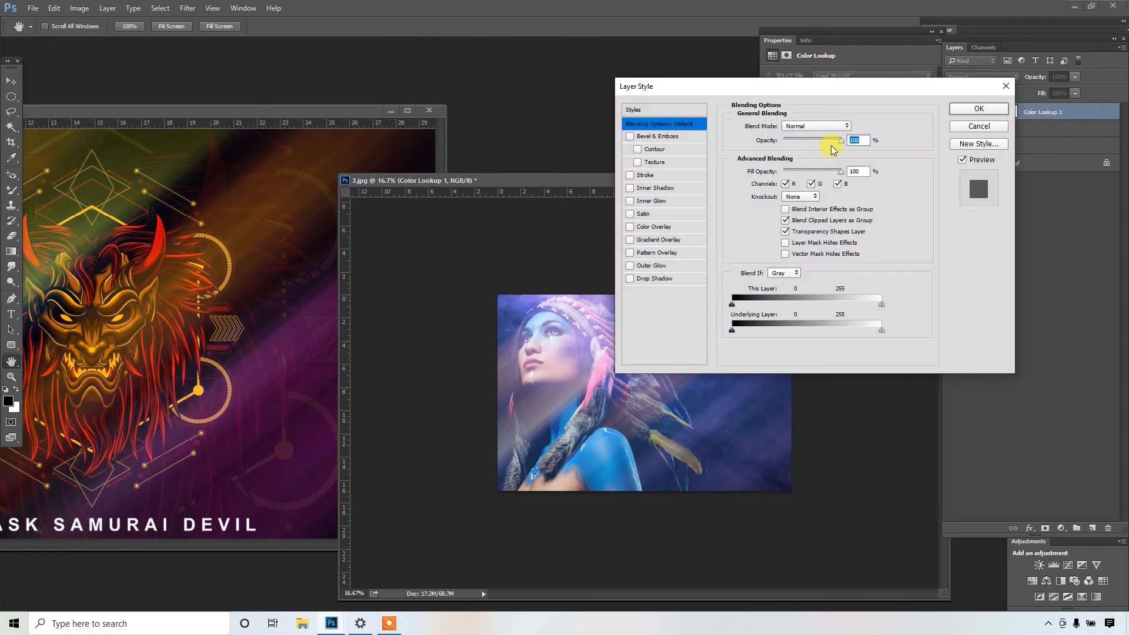
pyautogui.click(629, 241)
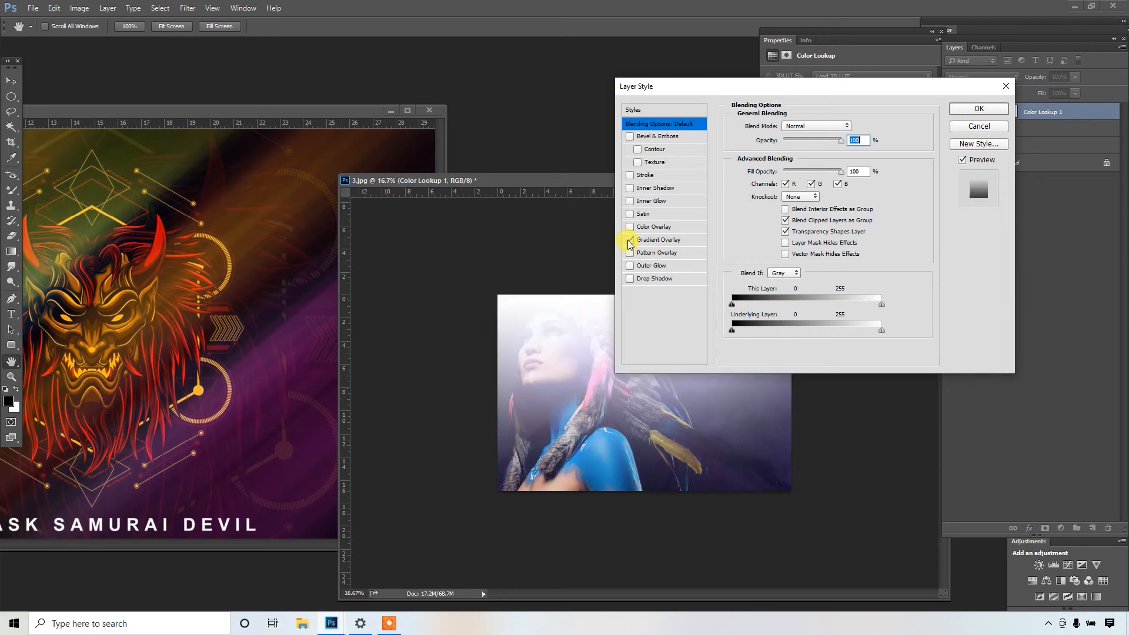
pyautogui.moveTo(707, 80); pyautogui.dragTo(241, 46)
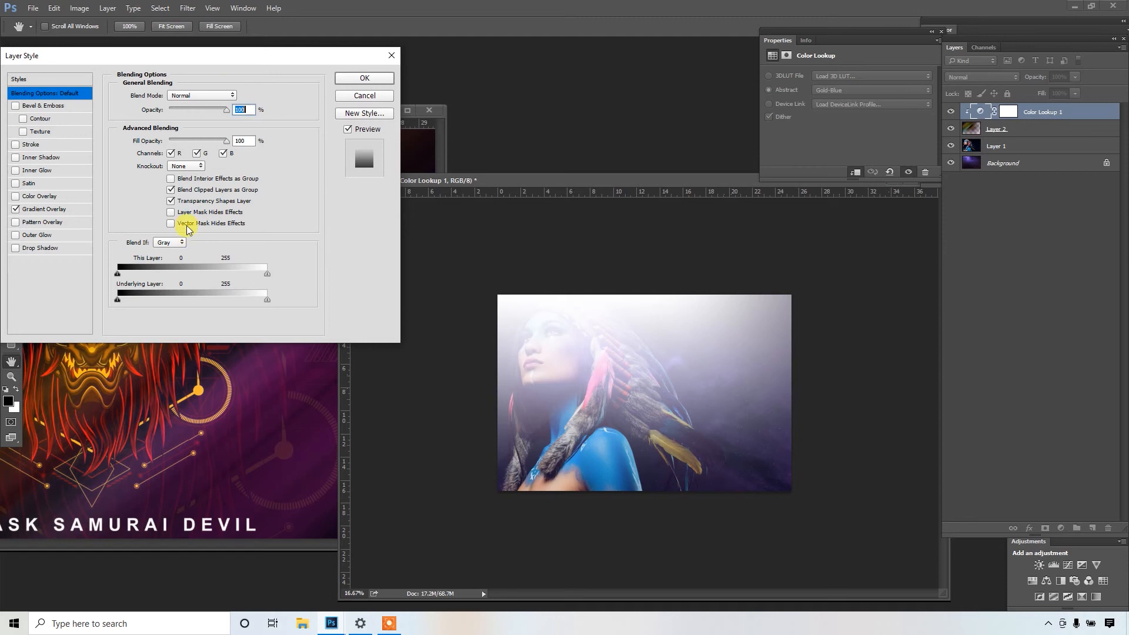
pyautogui.click(51, 209)
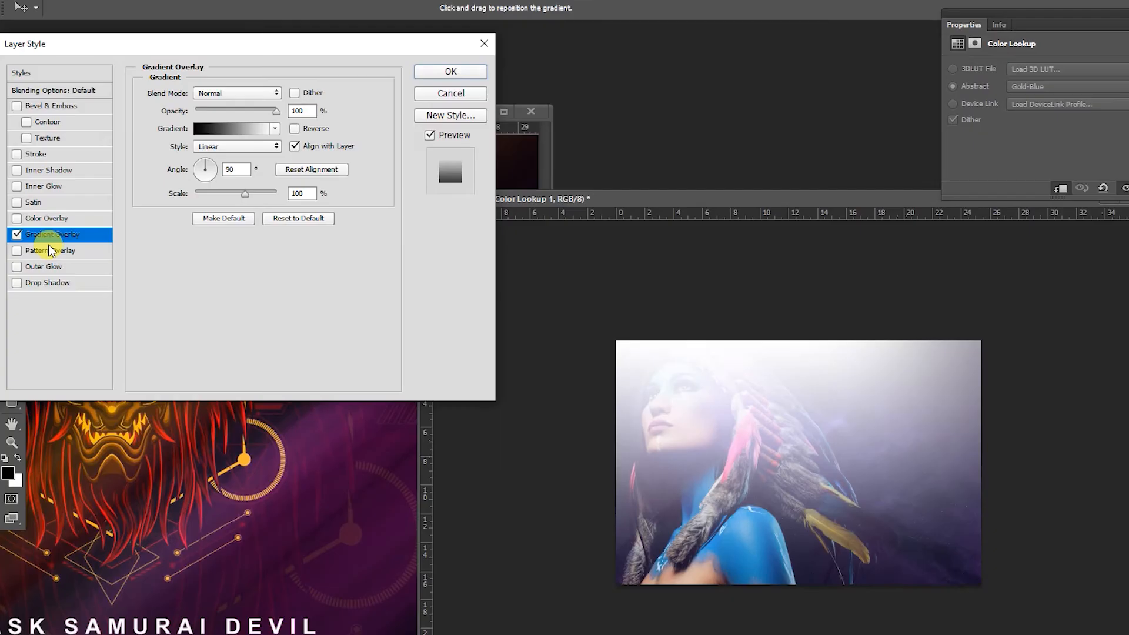
# - Try the violet-orange, blue-yellow-blue and black-white gradient presets for the overlay
pyautogui.click(266, 127)
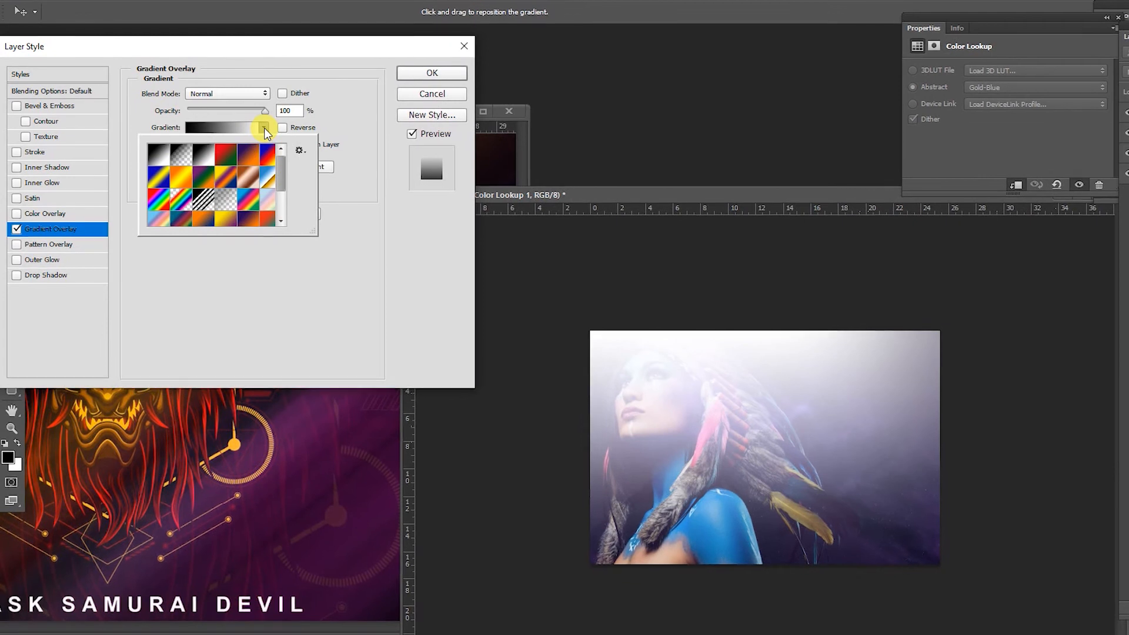
pyautogui.click(245, 155)
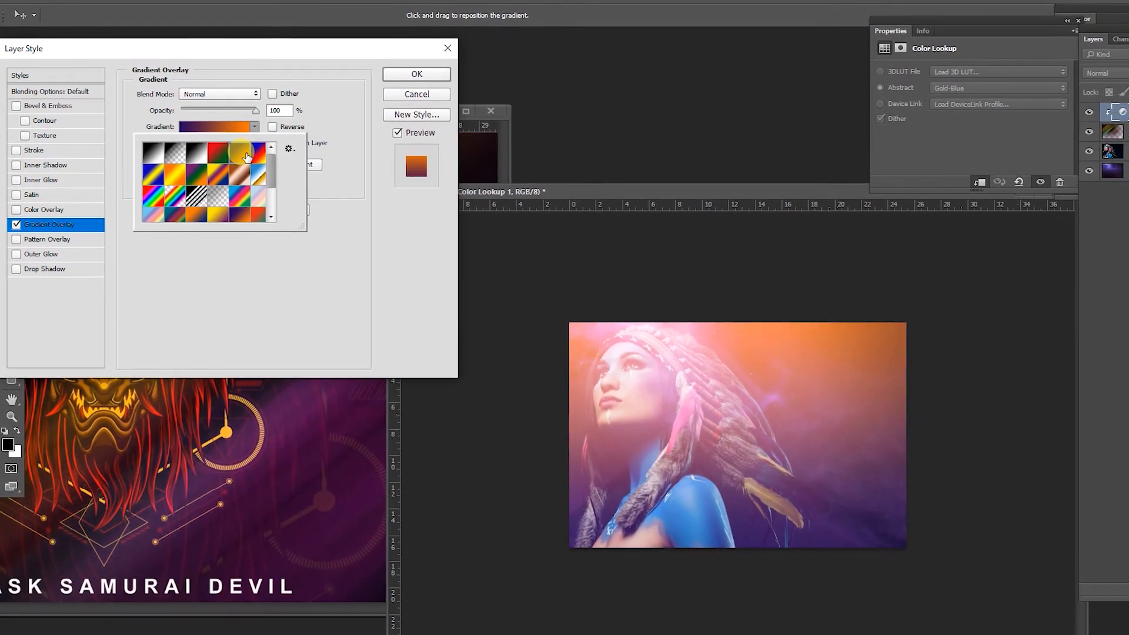
pyautogui.click(156, 175)
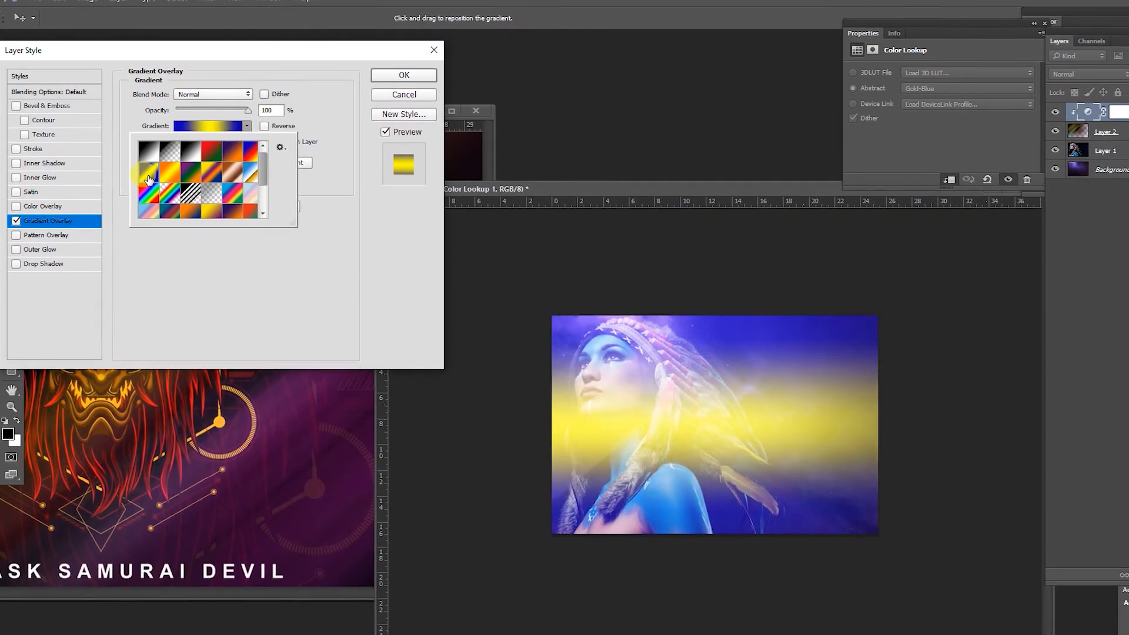
pyautogui.click(150, 212)
pyautogui.click(183, 152)
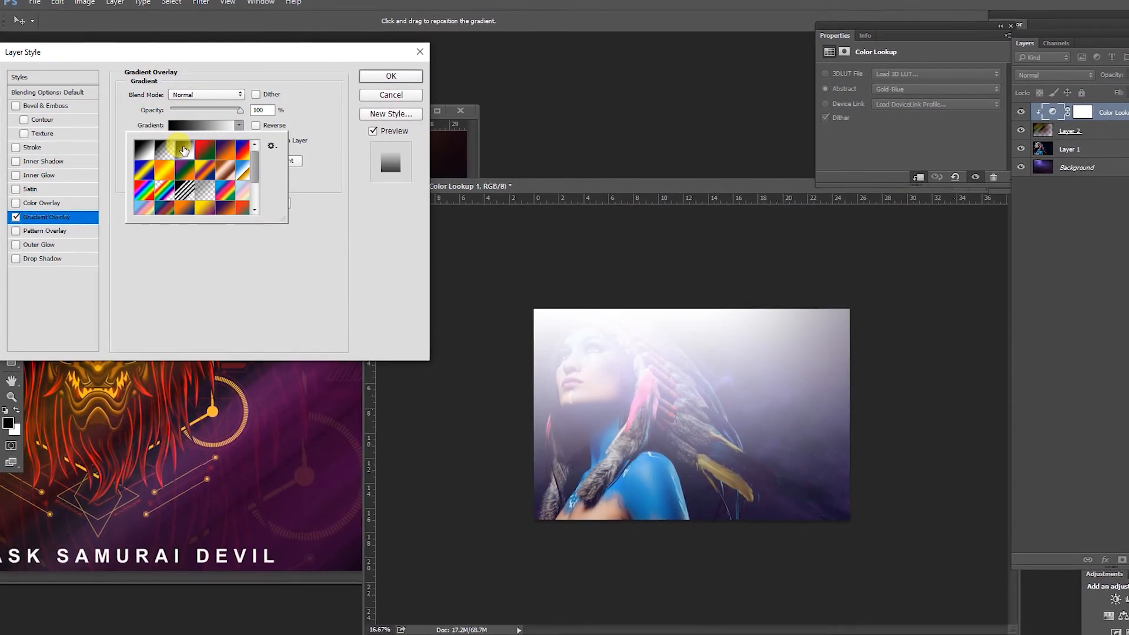
# - Try multicolour, pastel rainbow and transparent stripe gradient presets for the overlay
pyautogui.moveTo(248, 165); pyautogui.dragTo(248, 183)
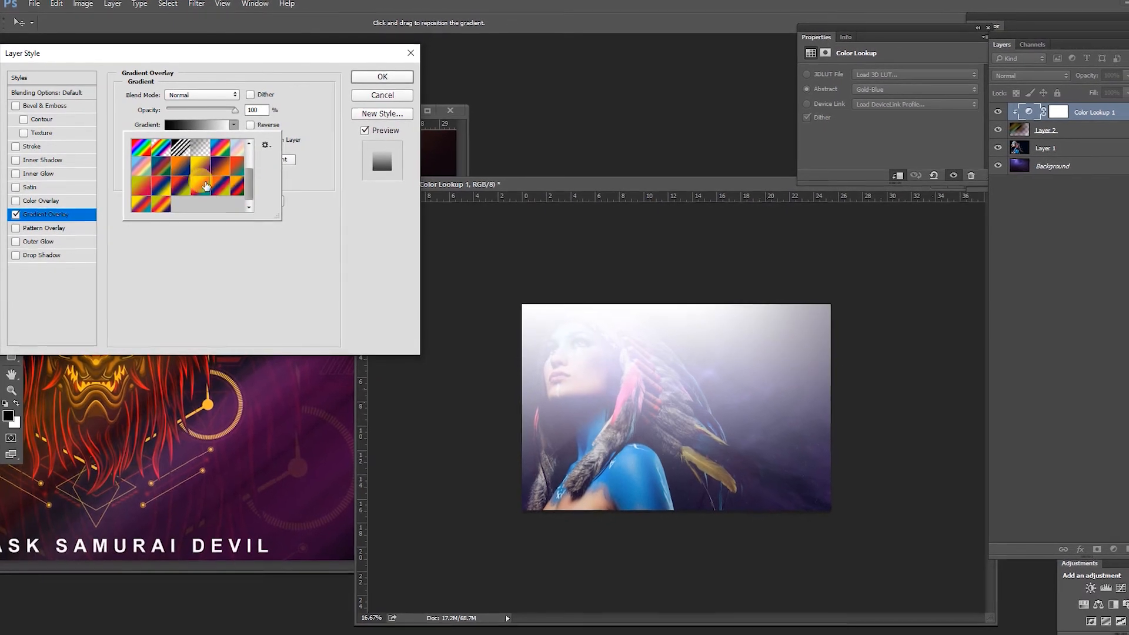
pyautogui.click(197, 188)
pyautogui.click(176, 186)
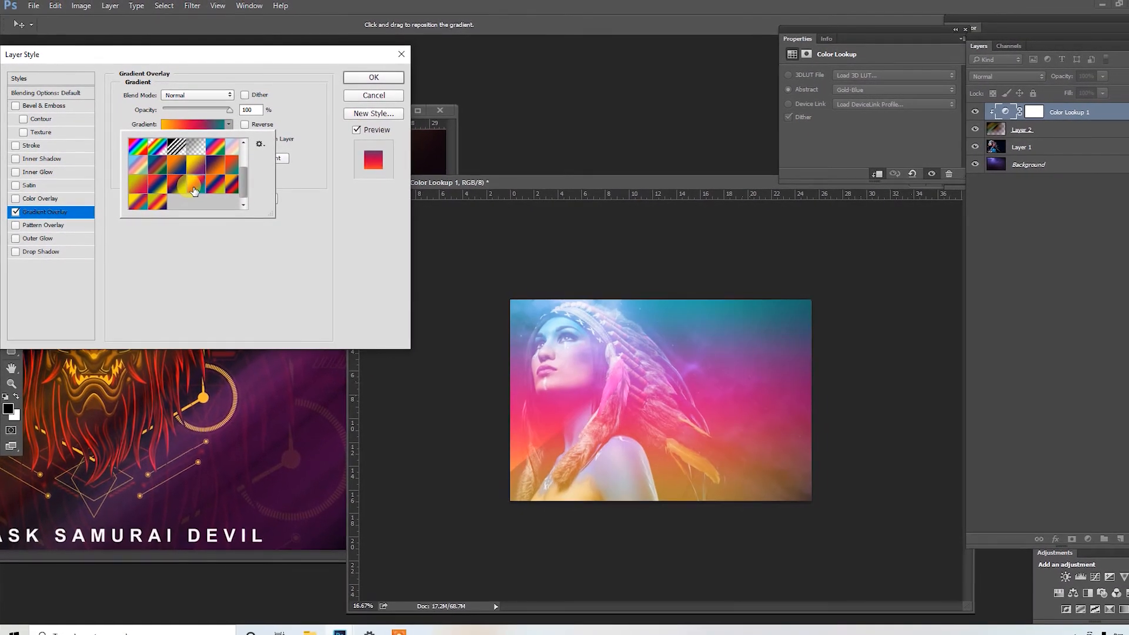
pyautogui.click(158, 184)
pyautogui.click(137, 165)
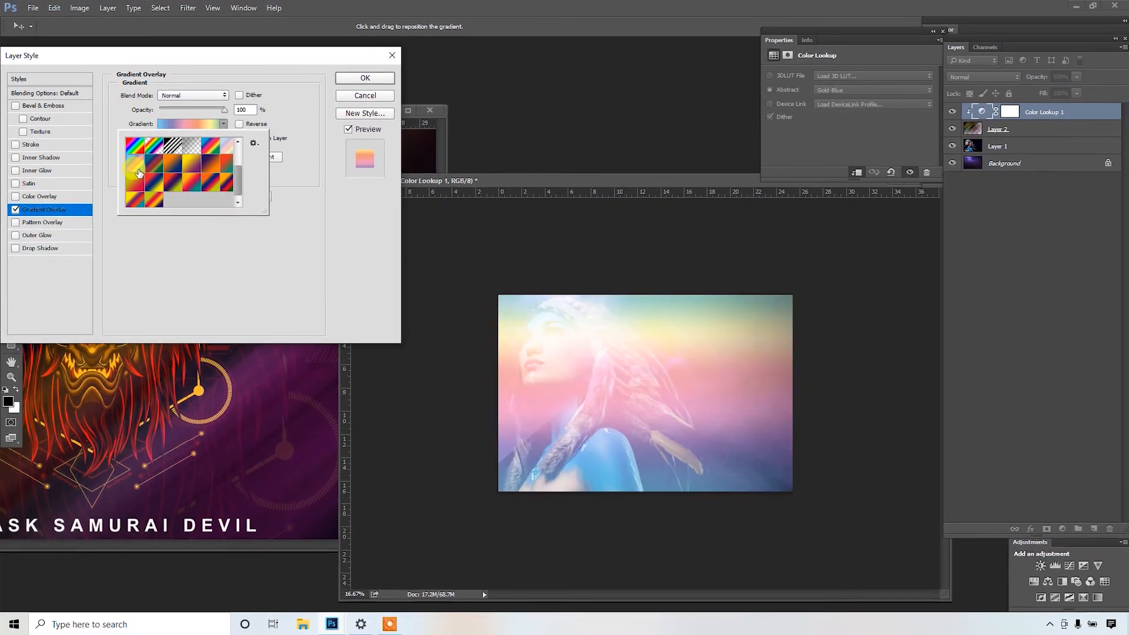
pyautogui.click(172, 150)
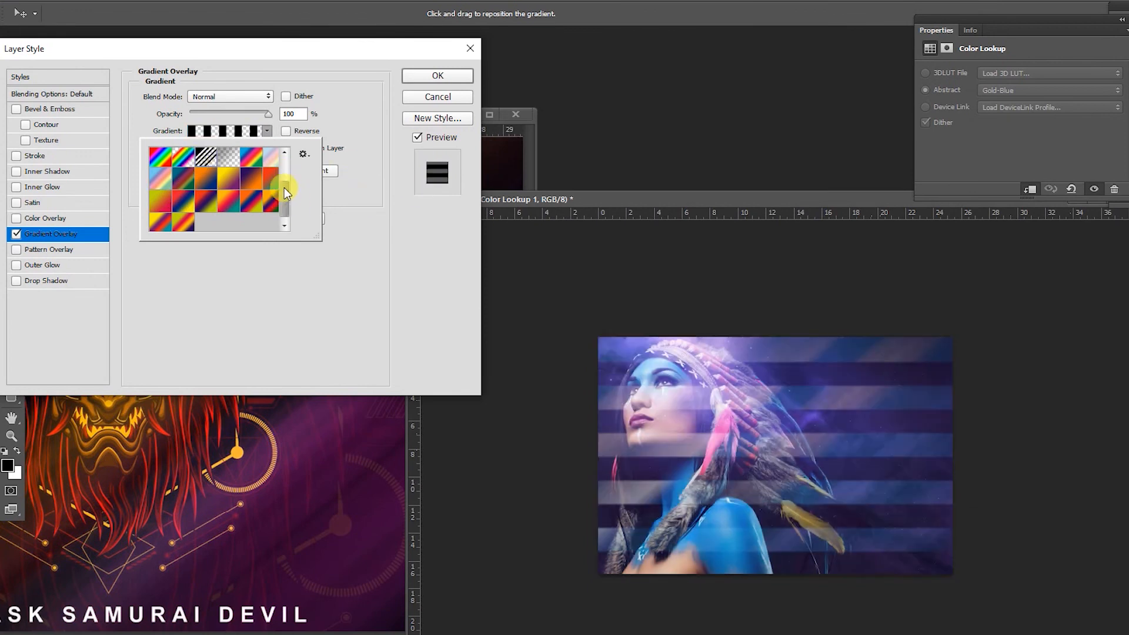
# - Try the copper, yellow-violet-orange-blue, black-white and black-to-transparent gradient presets for the overlay
pyautogui.moveTo(284, 188); pyautogui.dragTo(284, 171)
pyautogui.click(251, 181)
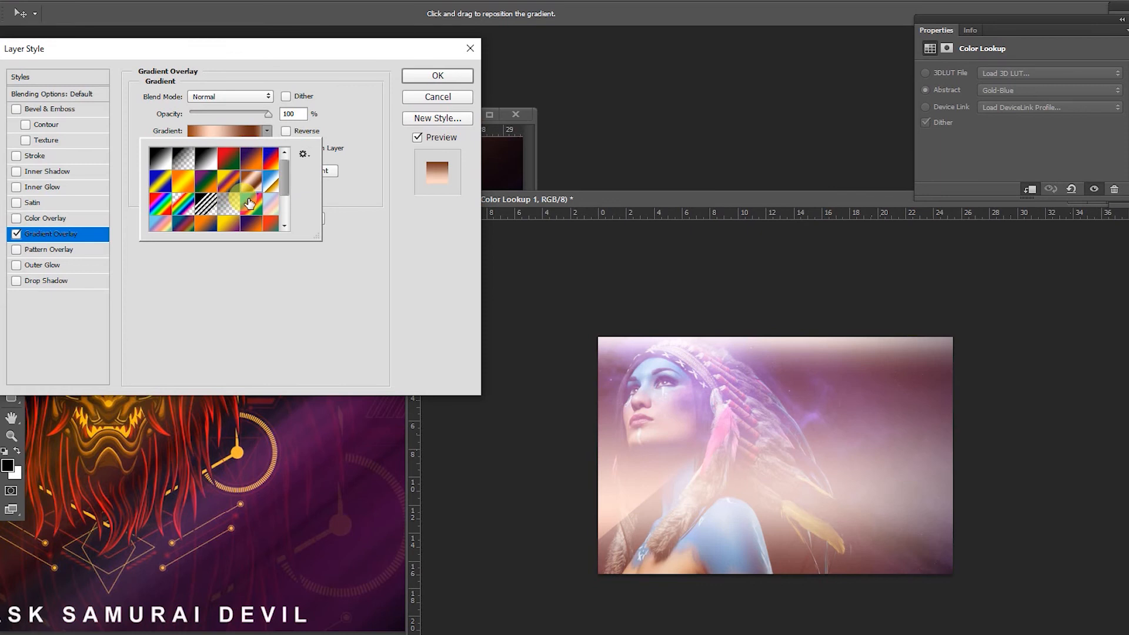
pyautogui.click(229, 180)
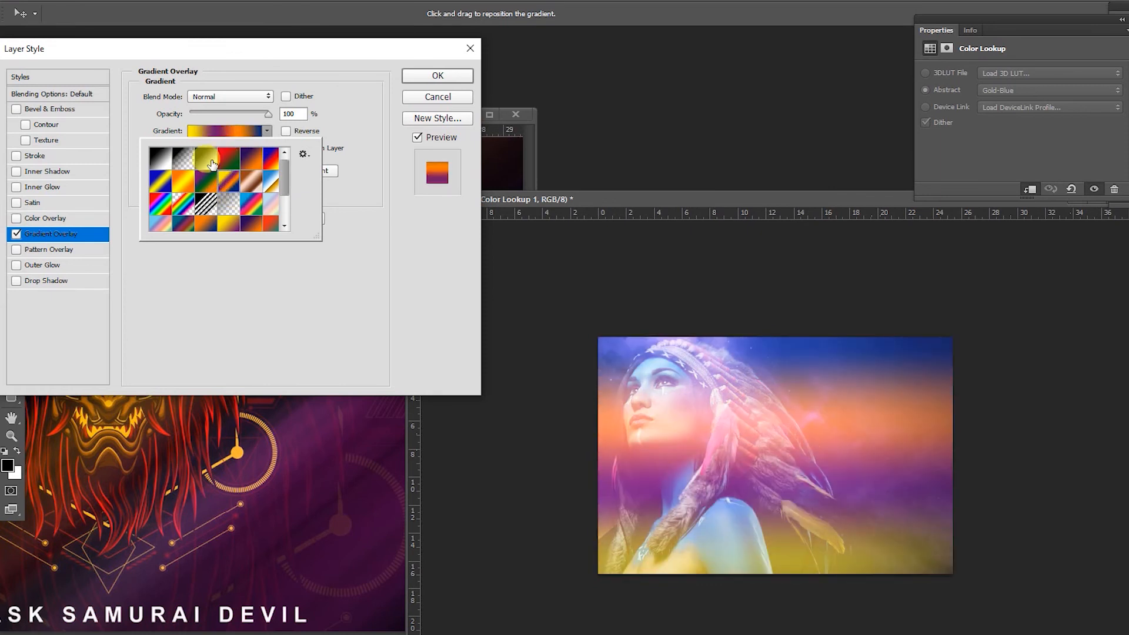
pyautogui.click(212, 164)
pyautogui.click(182, 159)
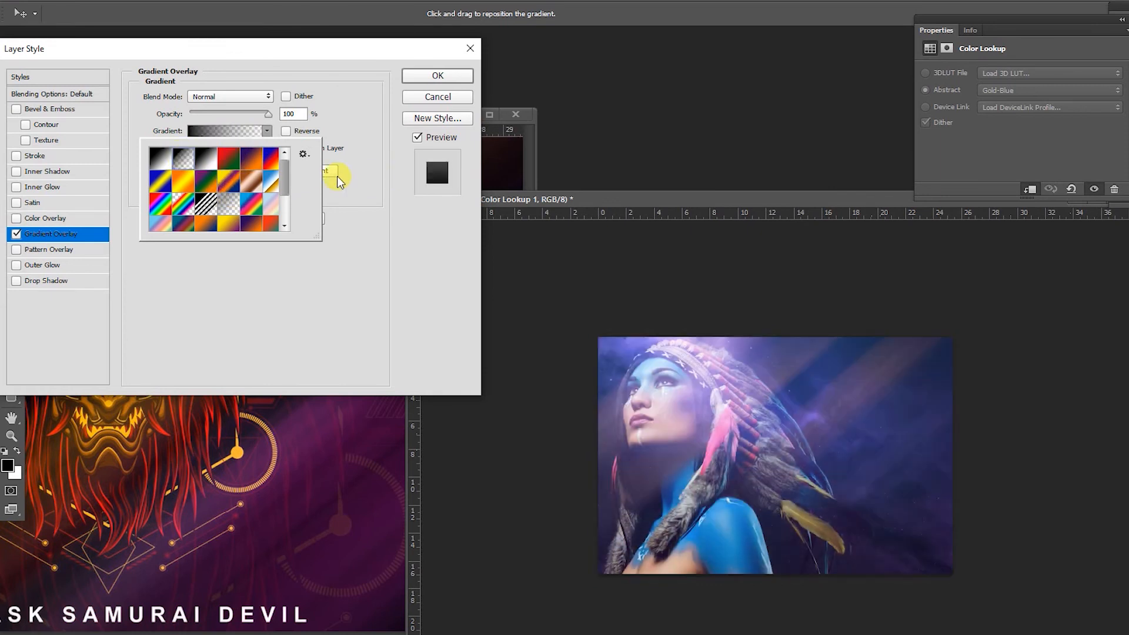
# - Set the gradient overlay to the Black, White preset and its opacity to 69%
pyautogui.click(264, 113)
pyautogui.moveTo(268, 114)
pyautogui.mouseDown()
pyautogui.moveTo(215, 127)
pyautogui.moveTo(231, 116)
pyautogui.moveTo(328, 123)
pyautogui.moveTo(239, 133)
pyautogui.moveTo(272, 121)
pyautogui.moveTo(330, 128)
pyautogui.moveTo(217, 130)
pyautogui.moveTo(284, 118)
pyautogui.moveTo(214, 118)
pyautogui.moveTo(270, 118)
pyautogui.moveTo(255, 125)
pyautogui.mouseUp()
pyautogui.click(267, 130)
pyautogui.click(205, 158)
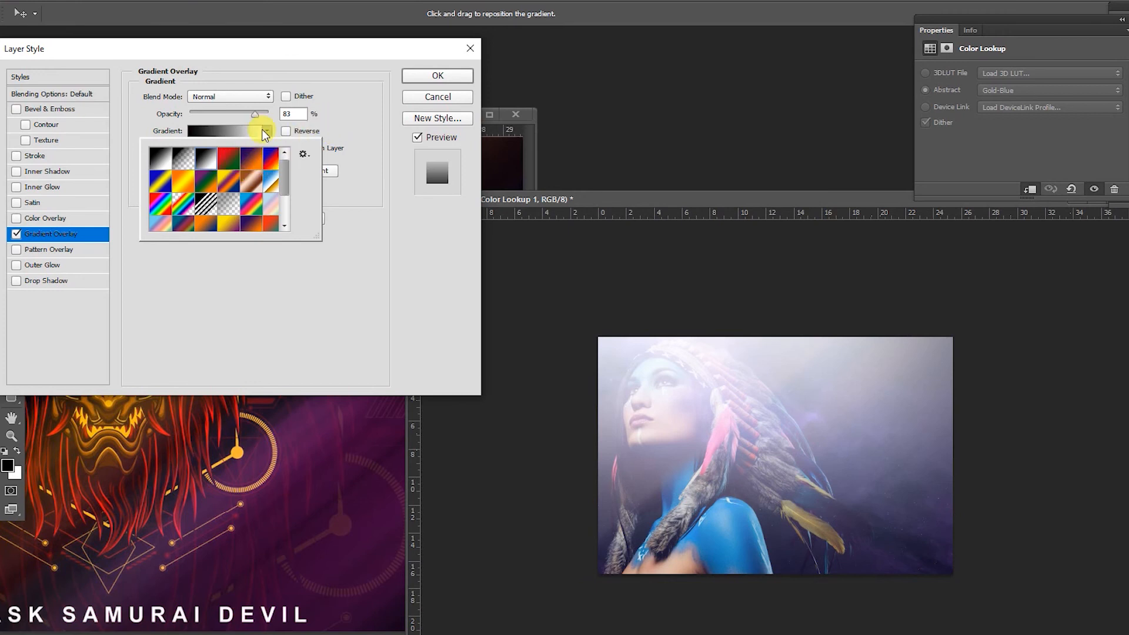
pyautogui.moveTo(254, 119); pyautogui.dragTo(245, 114)
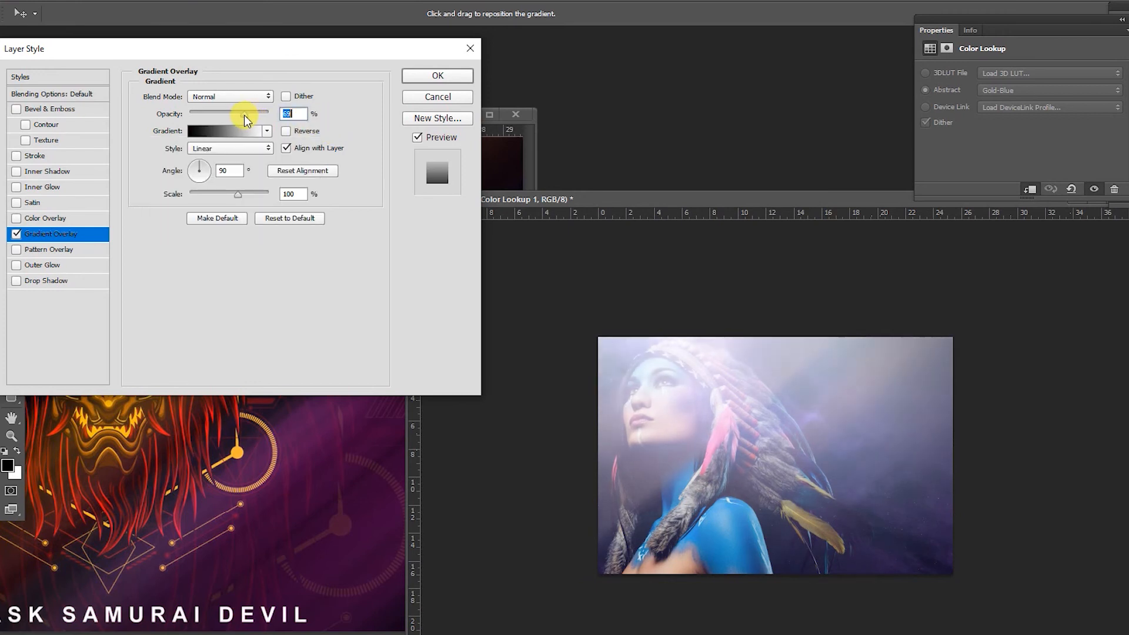
# - Try the Angle style for the gradient overlay, and set it to Reflected with an angle of -86° instead
pyautogui.click(221, 147)
pyautogui.click(211, 176)
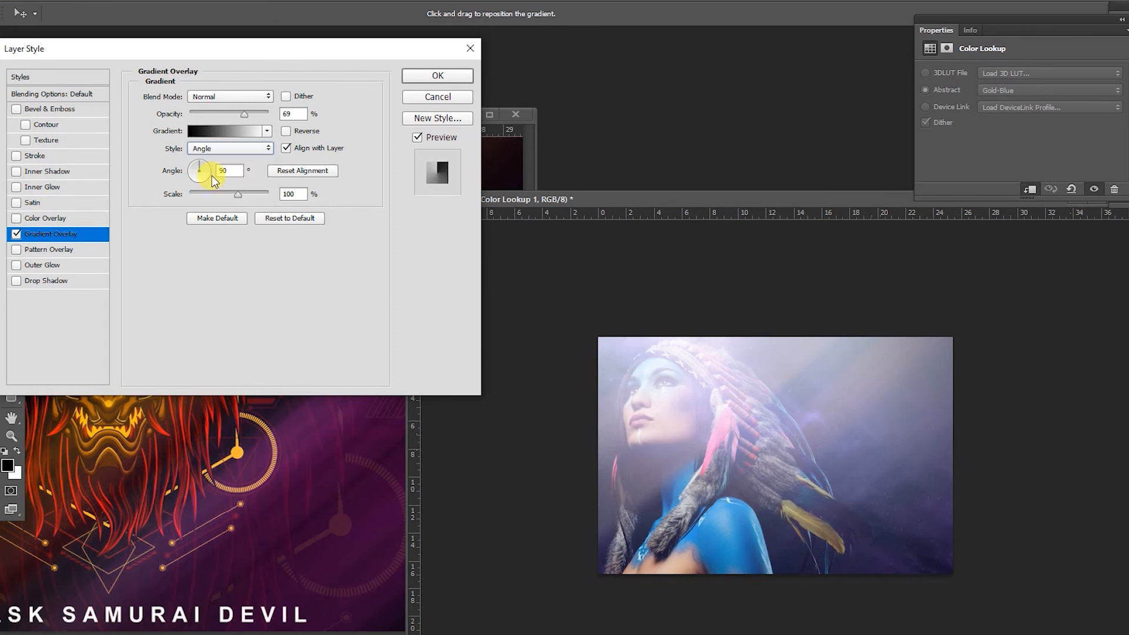
pyautogui.click(216, 146)
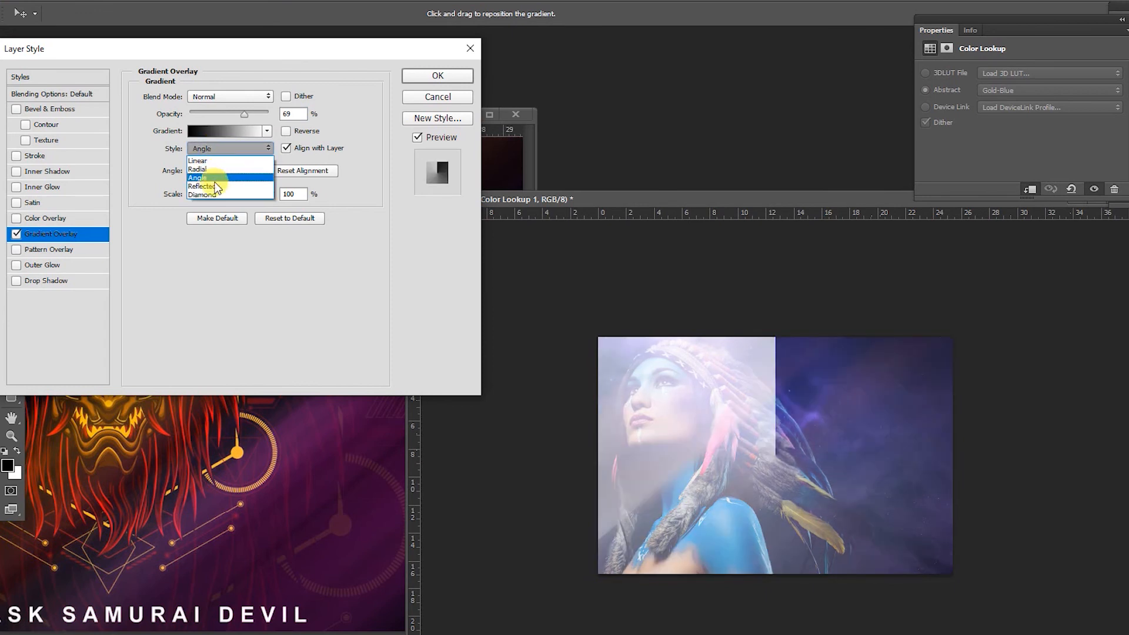
pyautogui.click(213, 186)
pyautogui.moveTo(207, 177); pyautogui.dragTo(200, 189)
# - Try the Spectrum preset in the Gradient Editor, choose Orange, Yellow, Orange instead, and apply the layer style
pyautogui.click(244, 132)
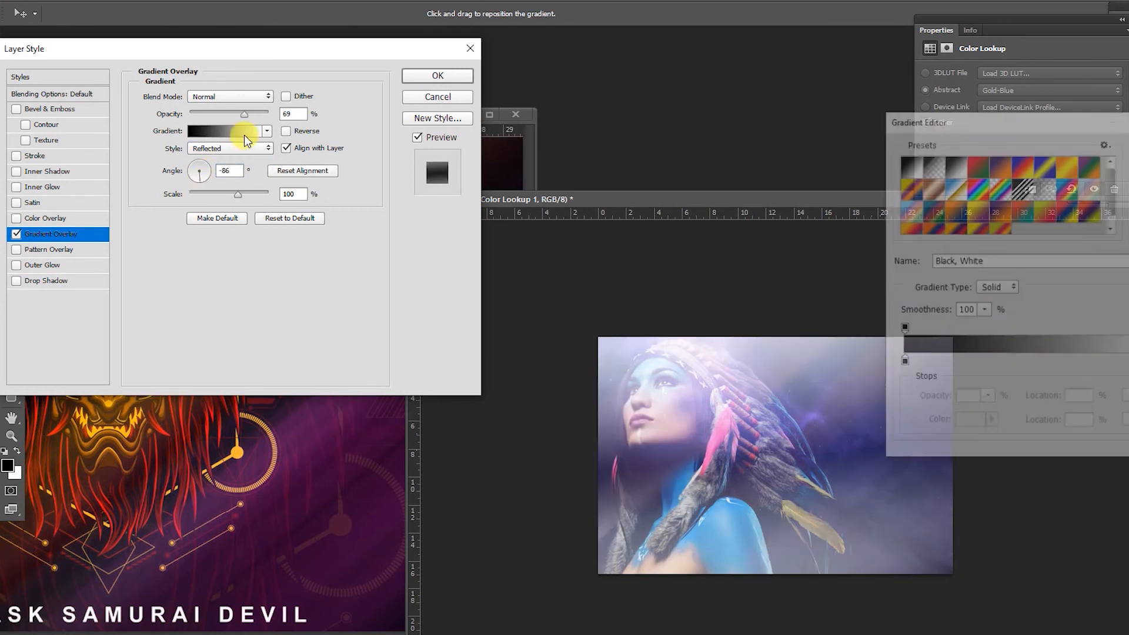
pyautogui.click(974, 187)
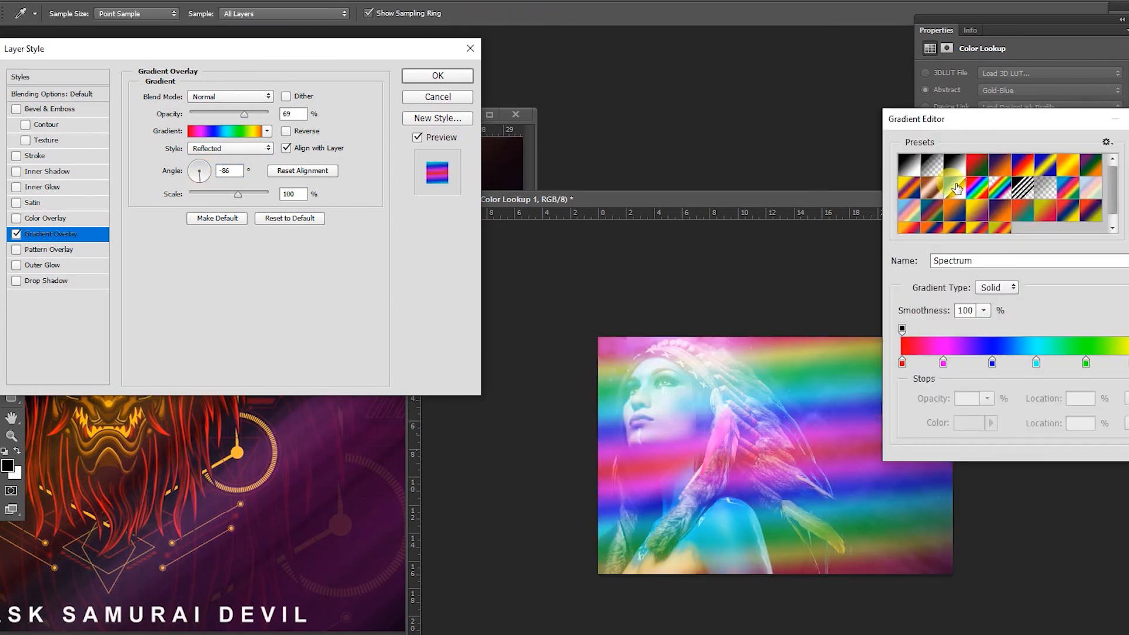
pyautogui.click(964, 186)
pyautogui.click(954, 166)
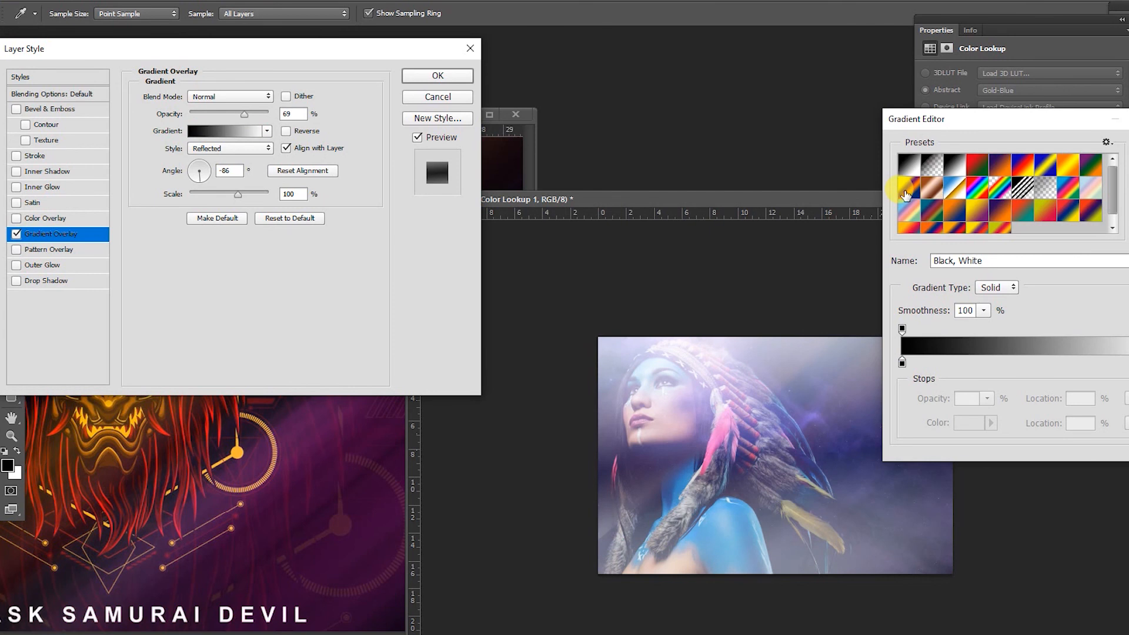
pyautogui.click(913, 196)
pyautogui.click(1063, 166)
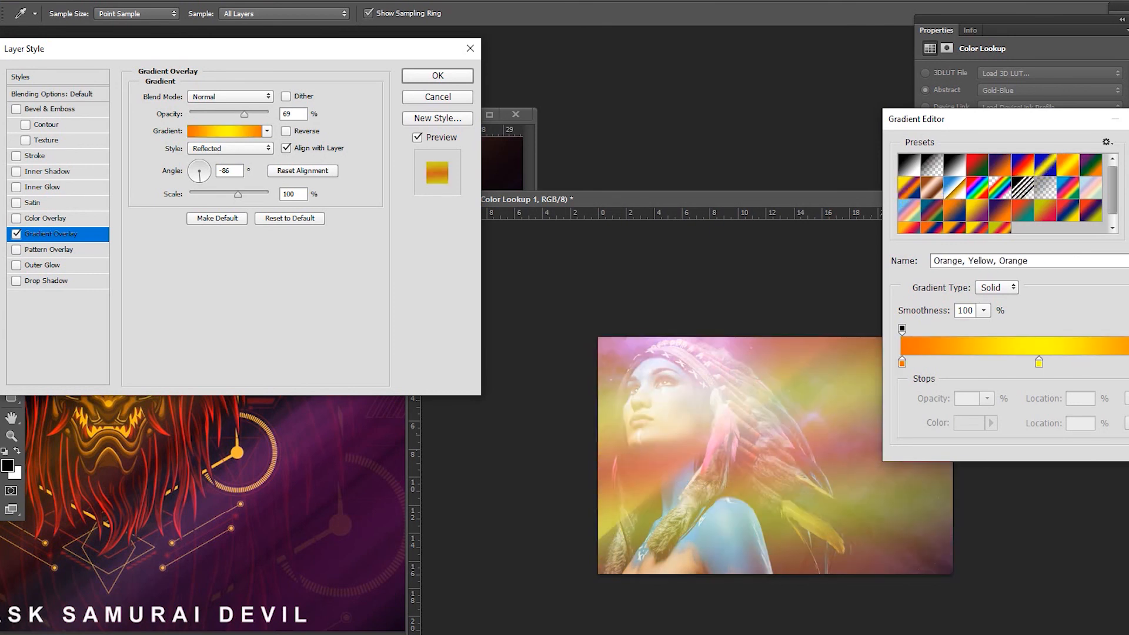
pyautogui.press('Return')
pyautogui.click(423, 75)
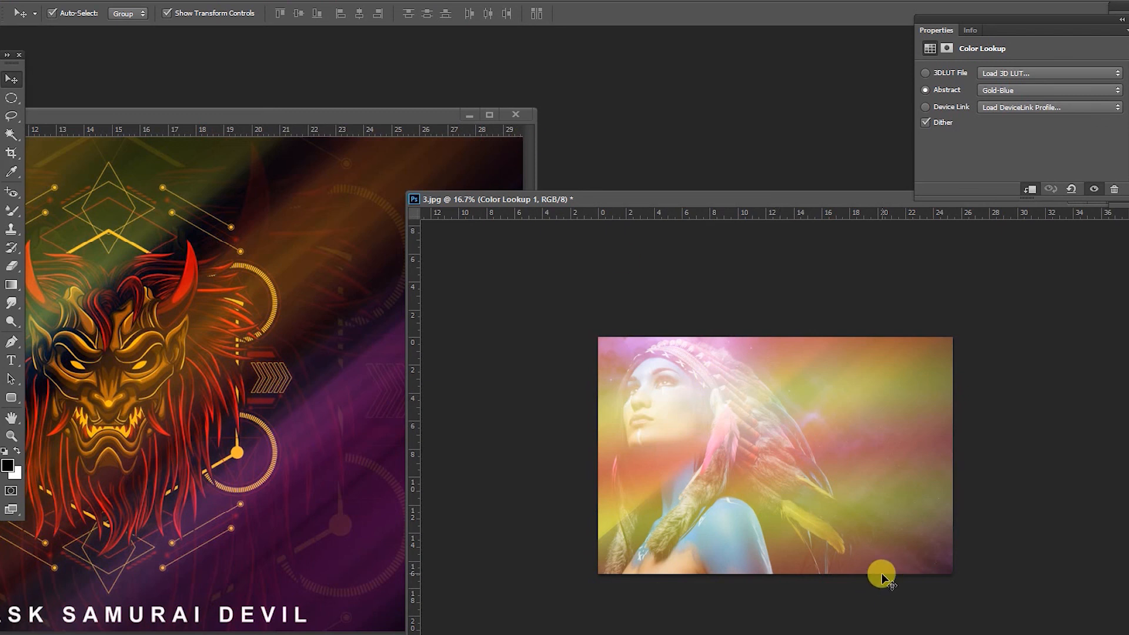
pyautogui.rightClick(381, 634)
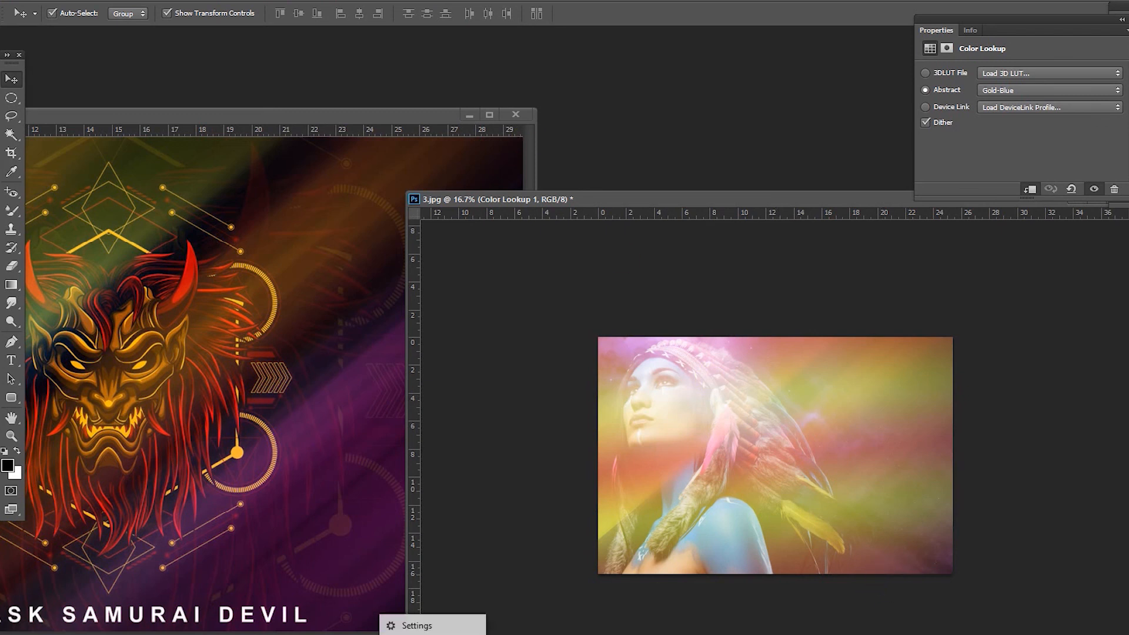